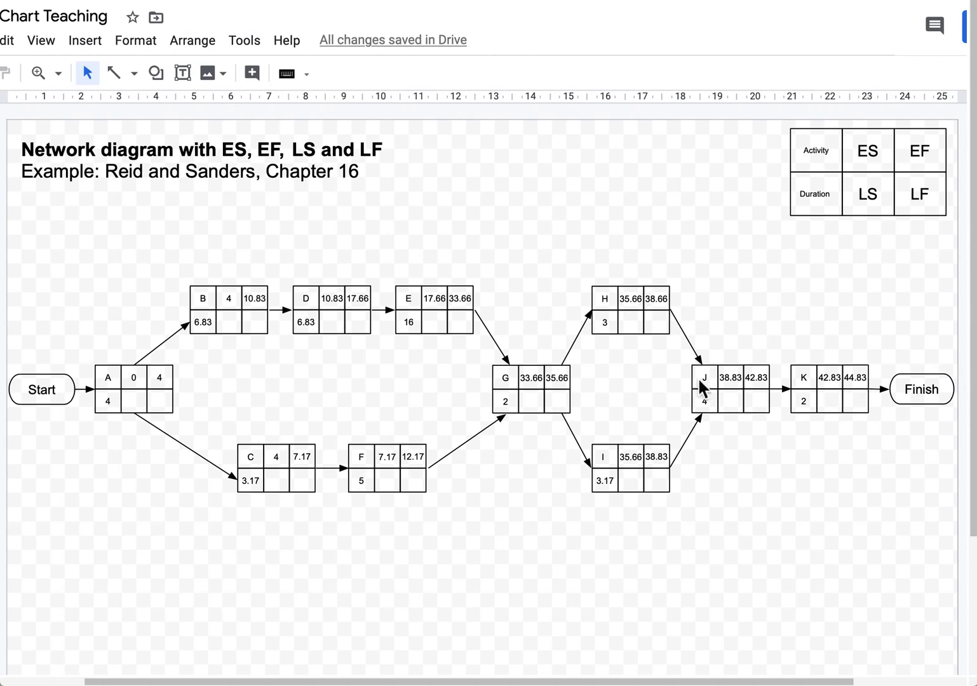
# - Enter 44.83 in node K's late finish cell and 42.83 in its late start cell
pyautogui.click(856, 405)
pyautogui.write('44.83')
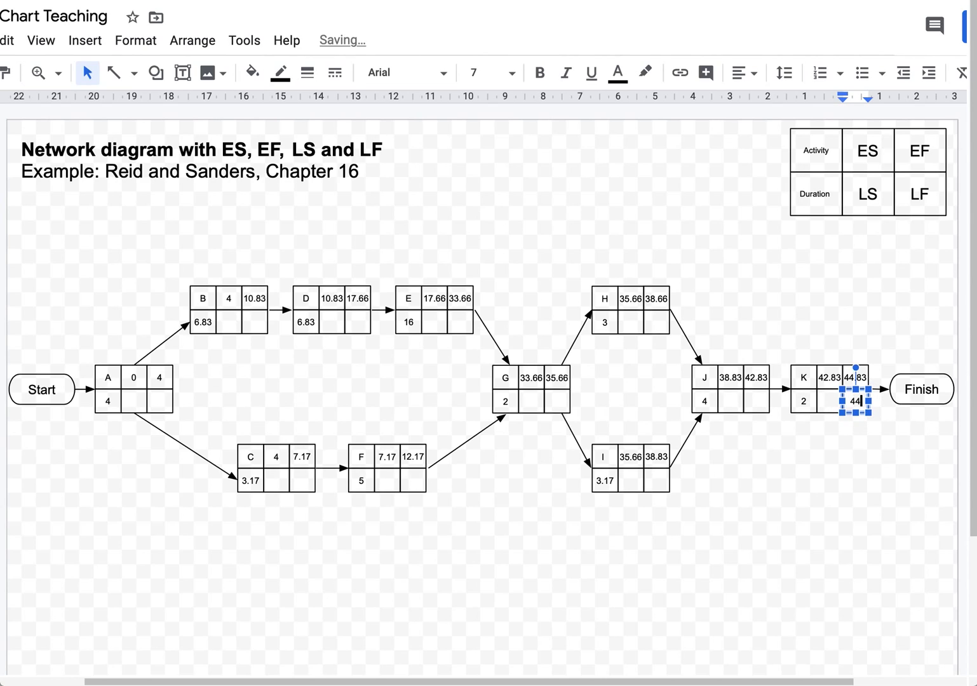
pyautogui.click(879, 449)
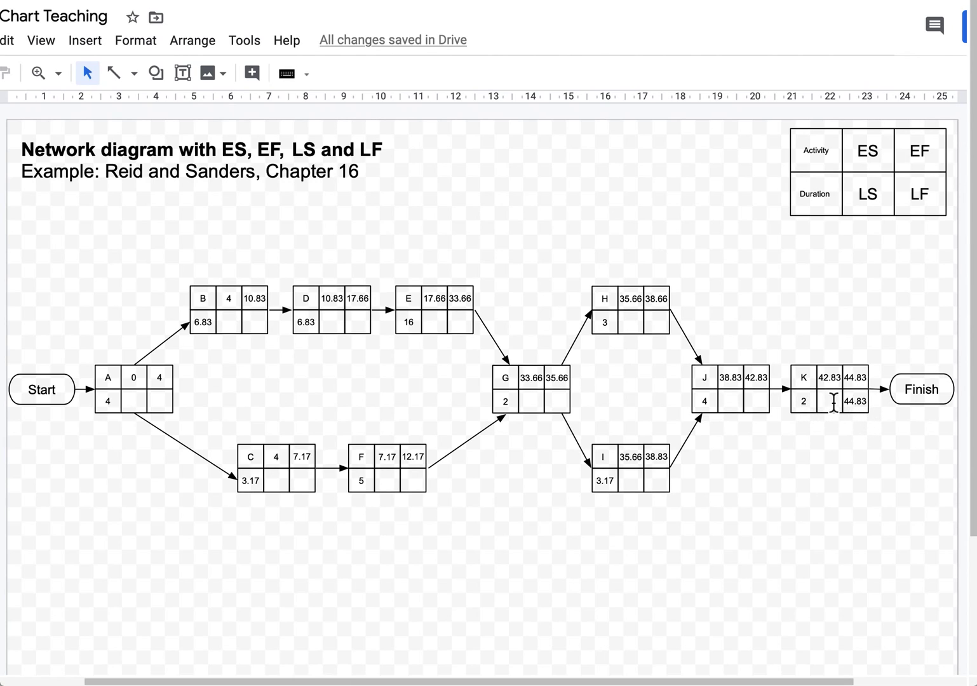
pyautogui.click(834, 402)
pyautogui.write('42.')
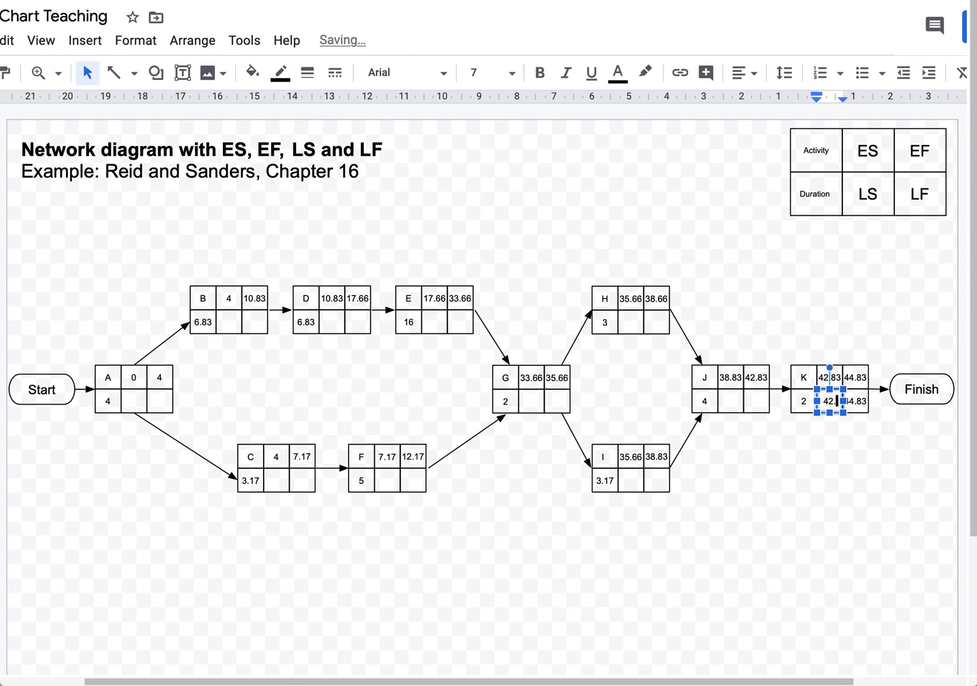
pyautogui.write('83')
pyautogui.click(870, 449)
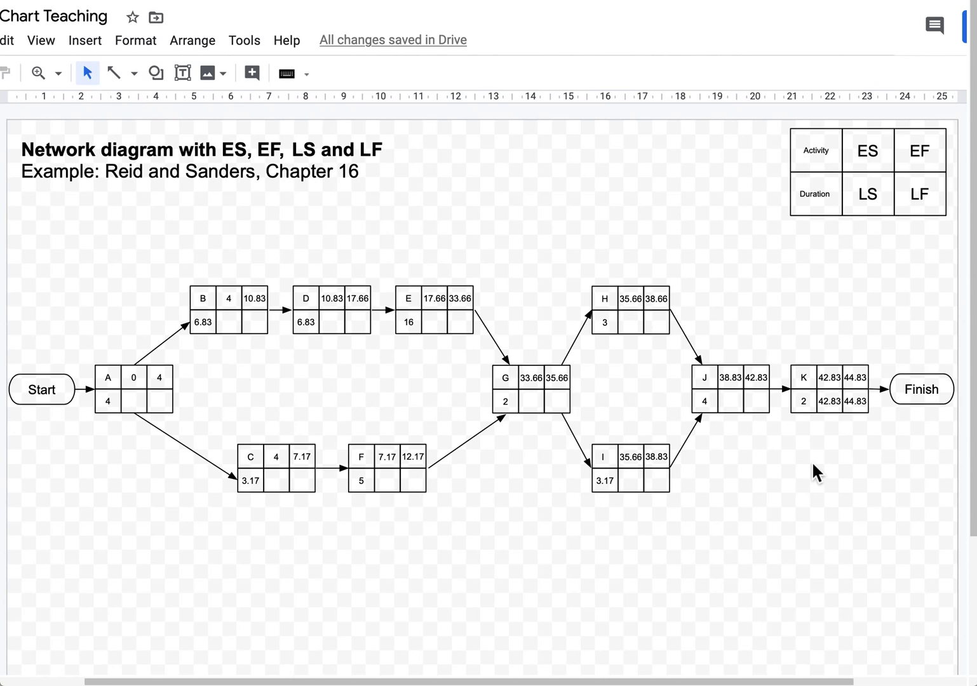
# - Enter 42.83 in node J's late finish cell and 38.83 in its late start cell
pyautogui.doubleClick(762, 407)
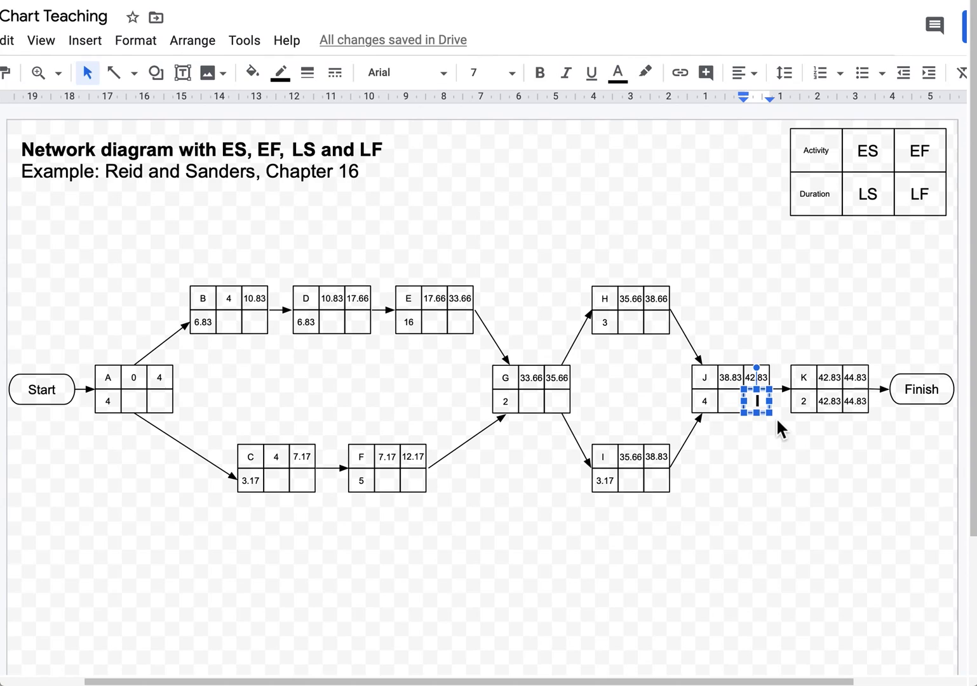
pyautogui.write('42.83')
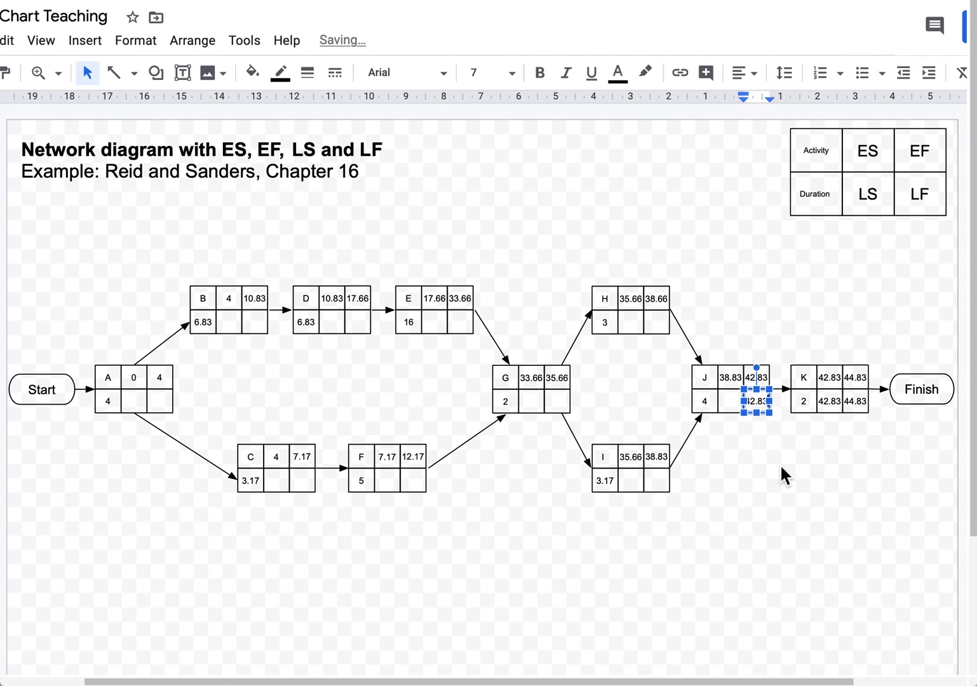
pyautogui.click(780, 467)
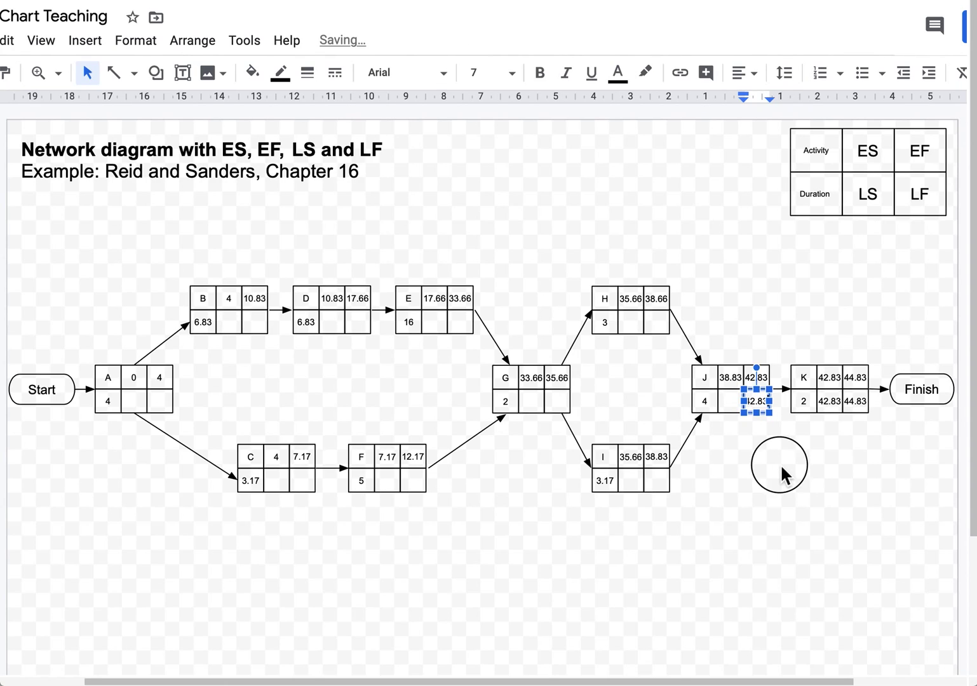
pyautogui.click(736, 403)
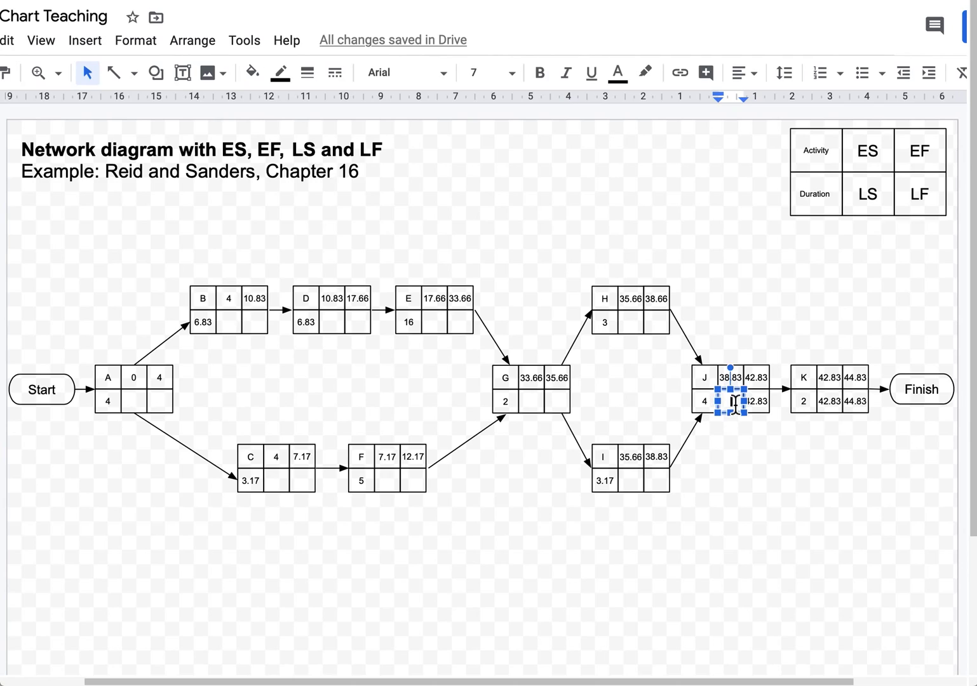
pyautogui.write('38.83')
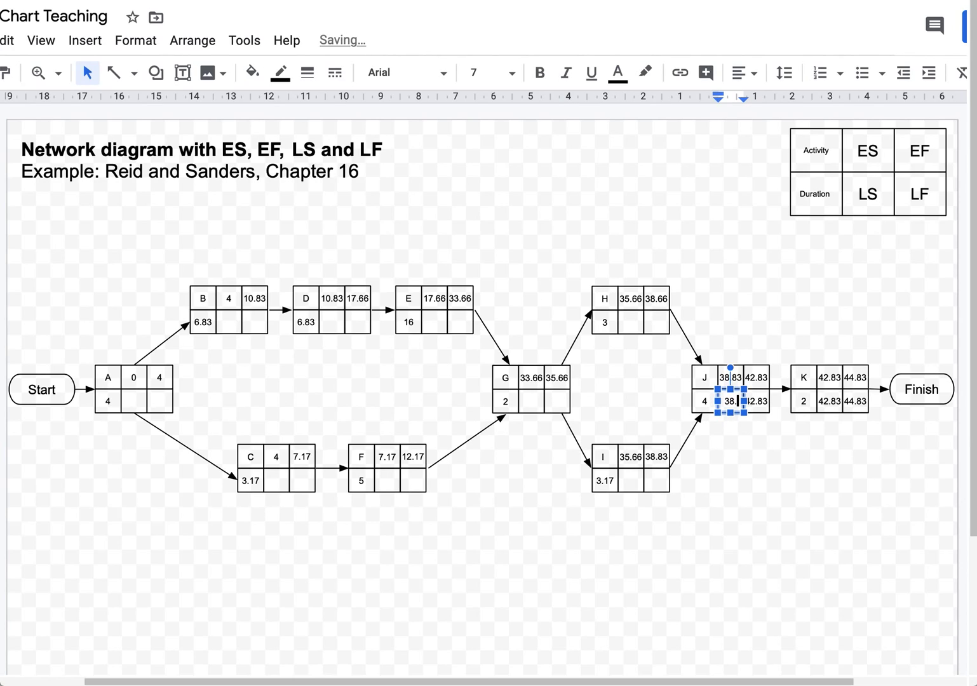
pyautogui.click(765, 439)
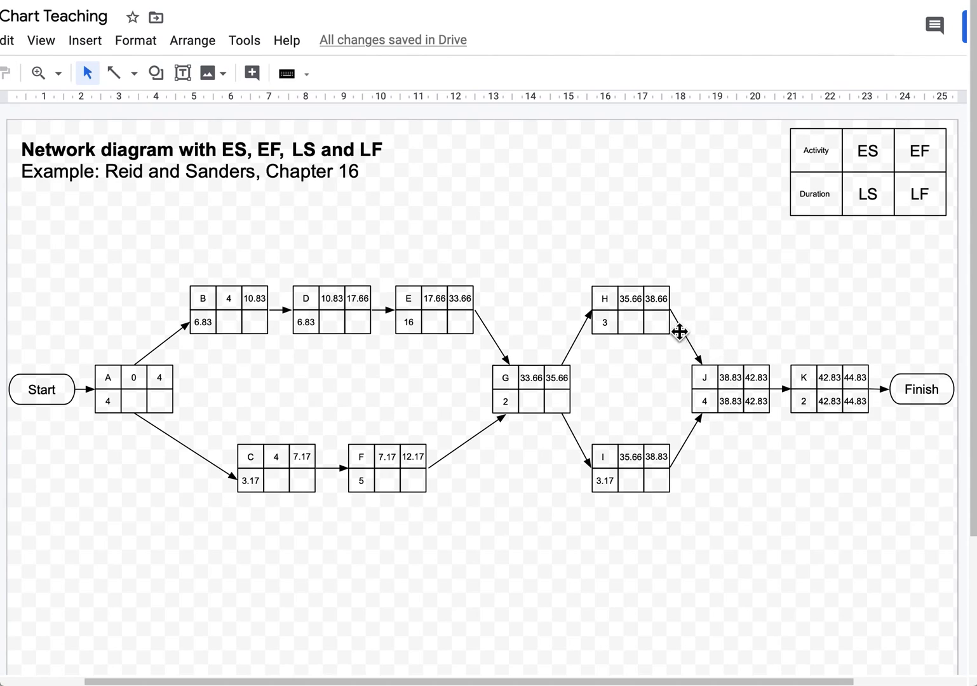
# - Enter 38.83 in node H's late finish cell and 35.83 in its late start cell
pyautogui.doubleClick(658, 323)
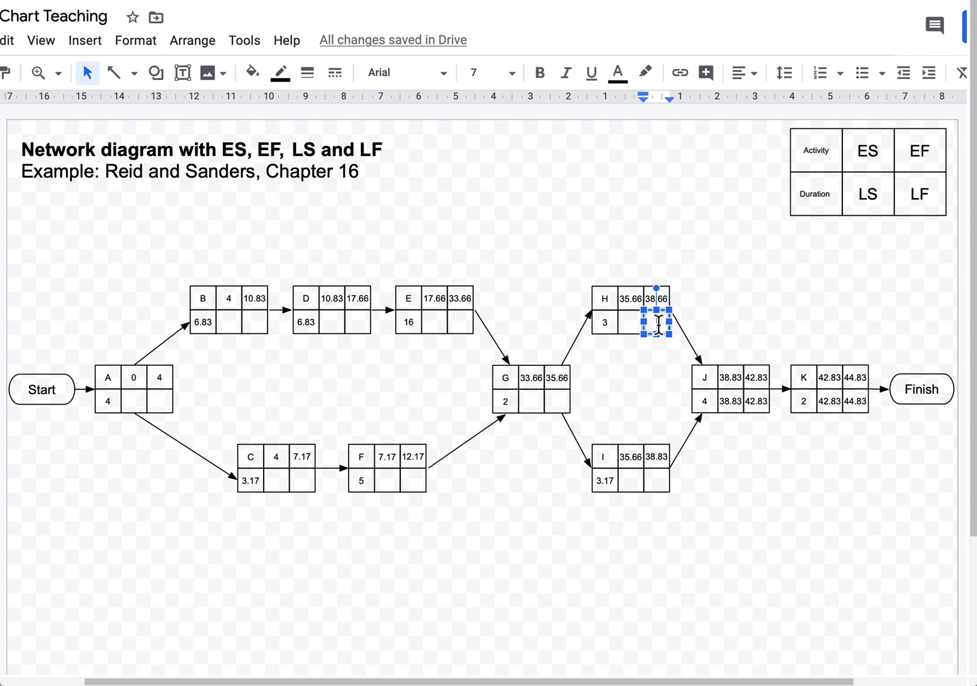
pyautogui.write('3')
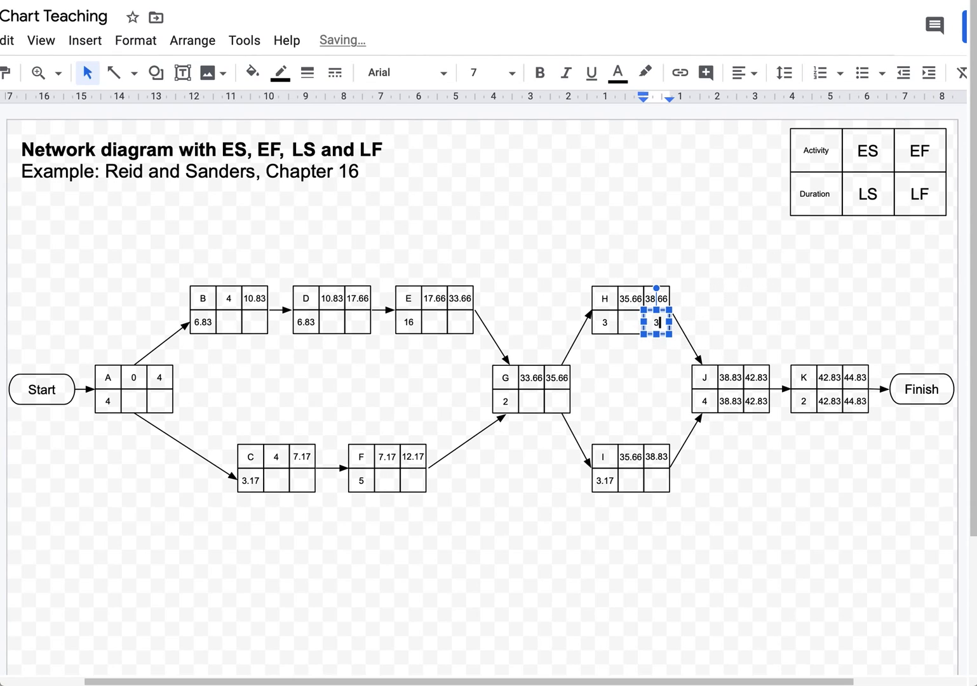
pyautogui.write('8.83')
pyautogui.click(740, 268)
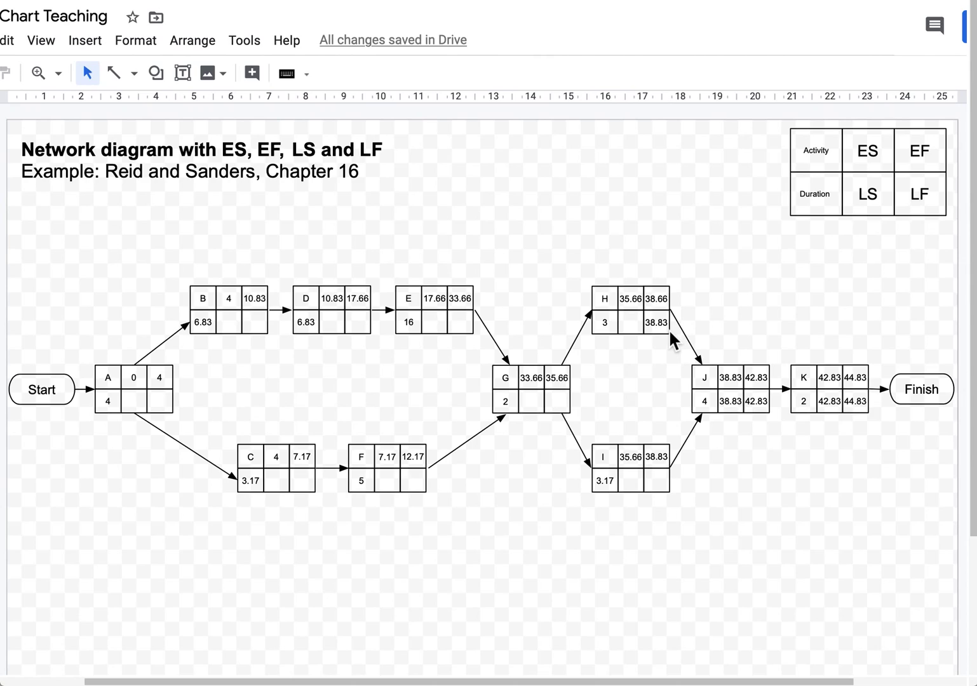
pyautogui.click(634, 327)
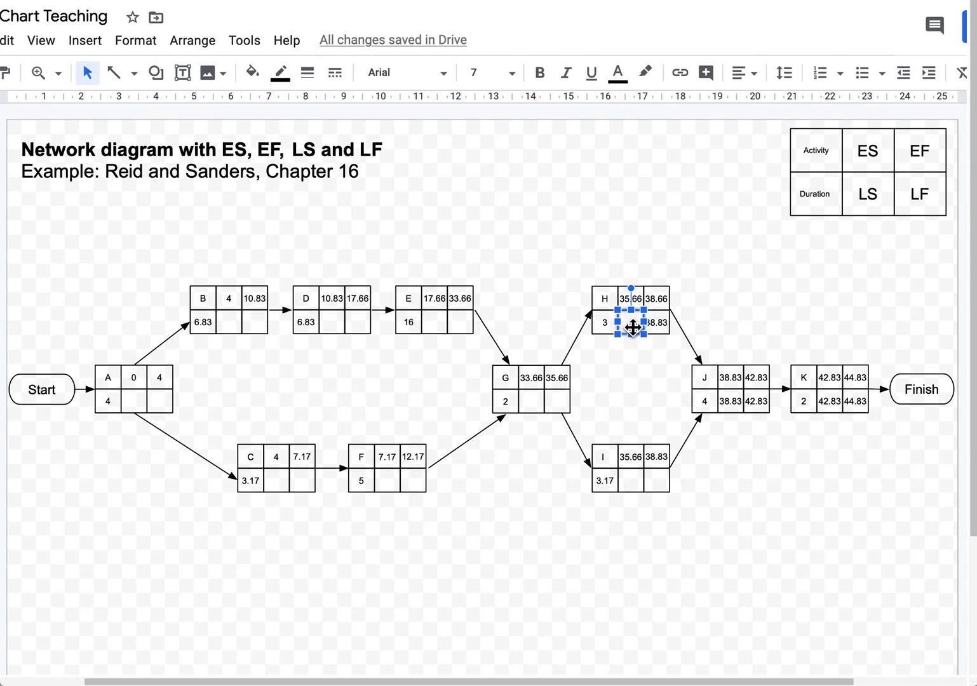
pyautogui.write('3')
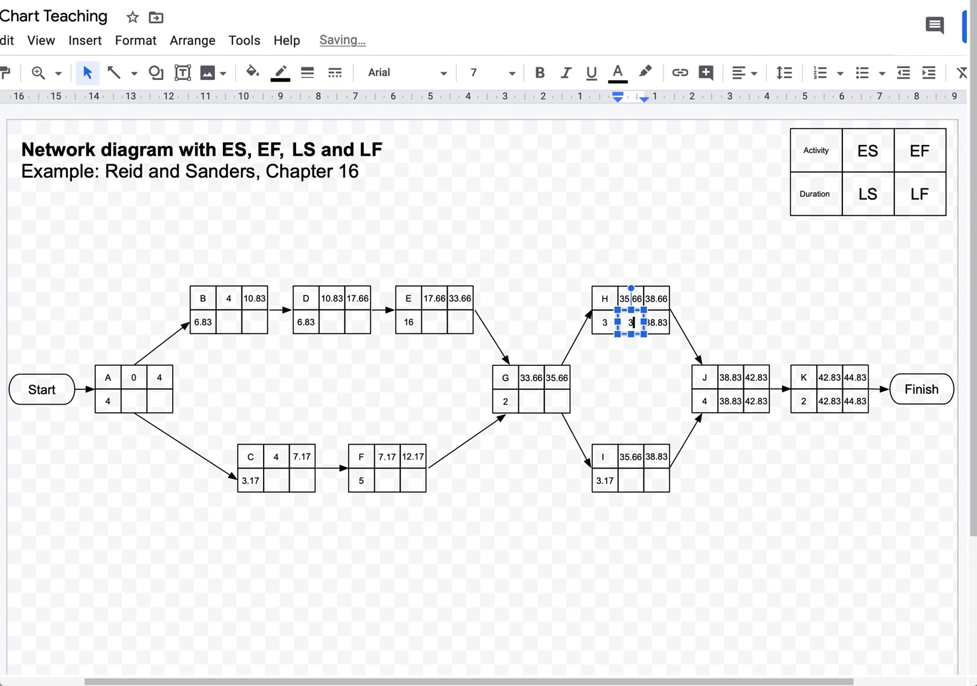
pyautogui.write('5.83')
pyautogui.click(642, 241)
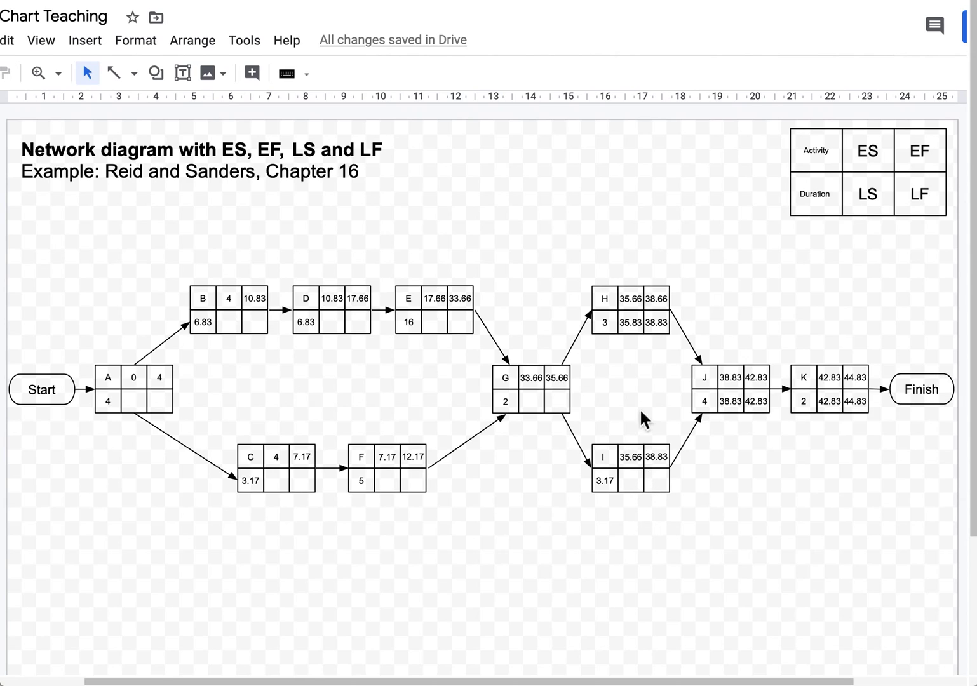
# - Enter 38.83 in node I's late finish cell and 35.66 in its late start cell
pyautogui.click(661, 485)
pyautogui.click(661, 485)
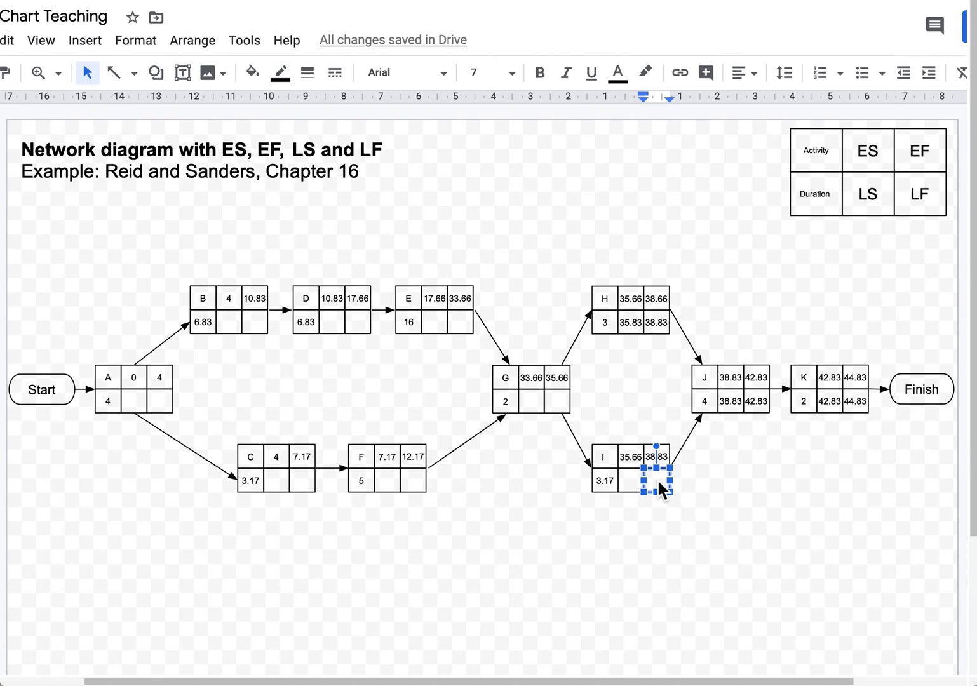
pyautogui.write('38.8')
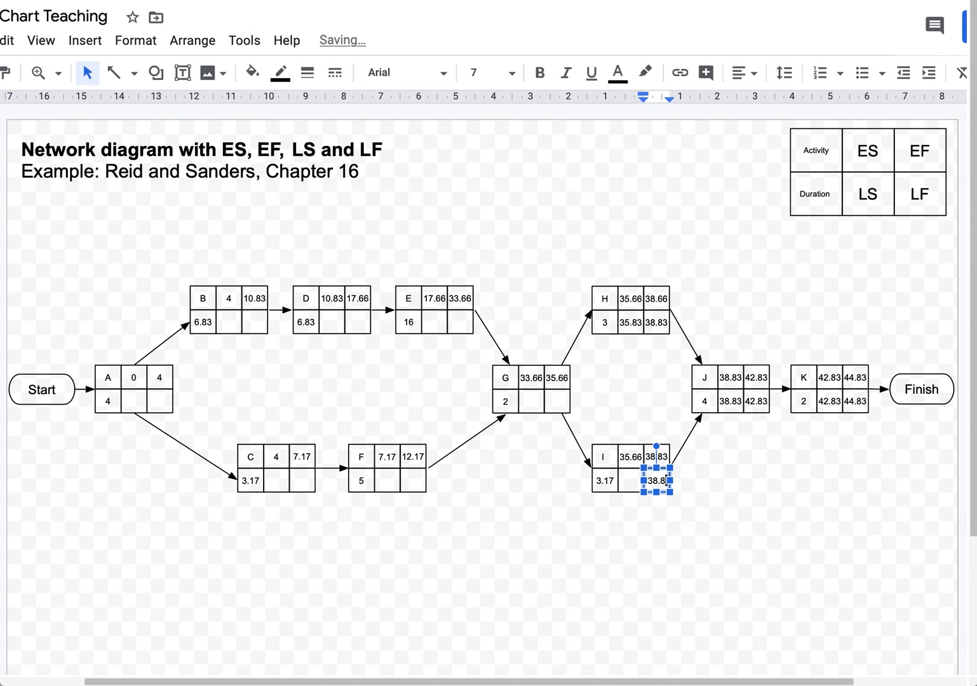
pyautogui.write('3')
pyautogui.click(678, 530)
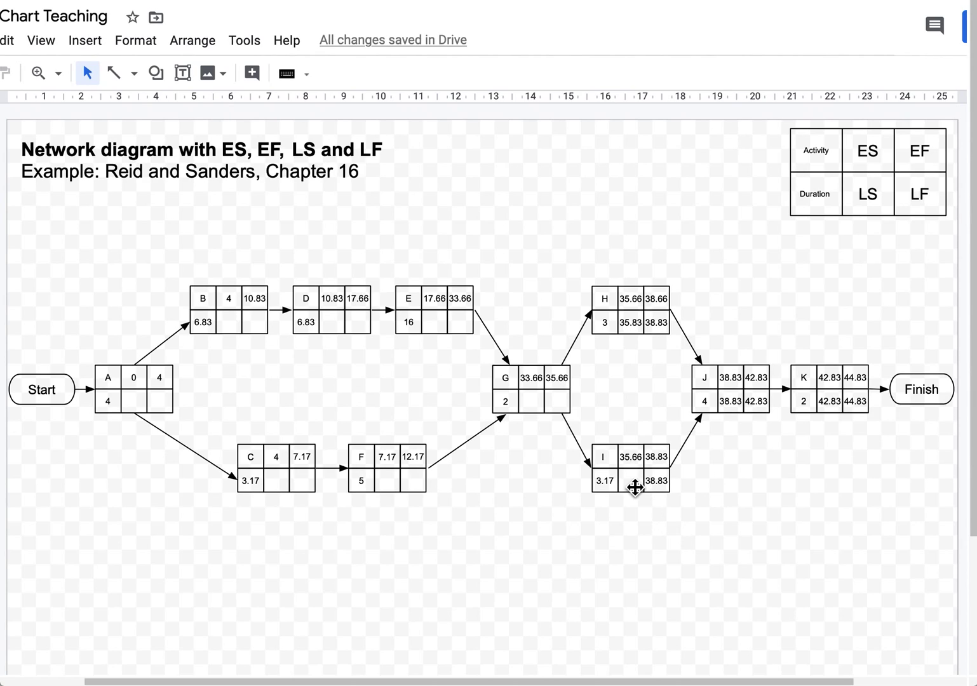
pyautogui.click(632, 480)
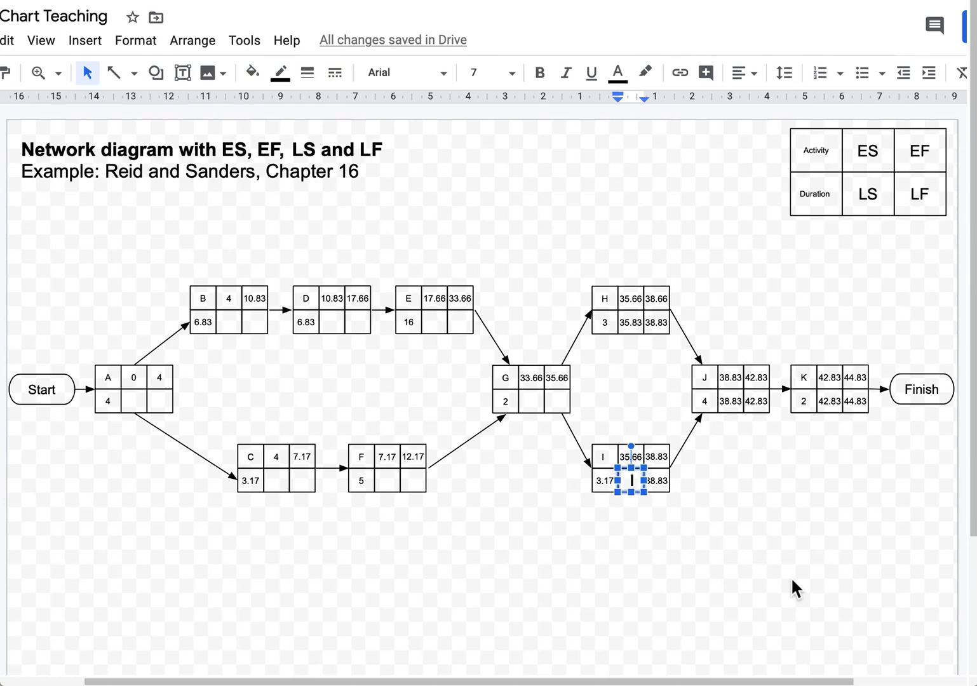
pyautogui.write('35.')
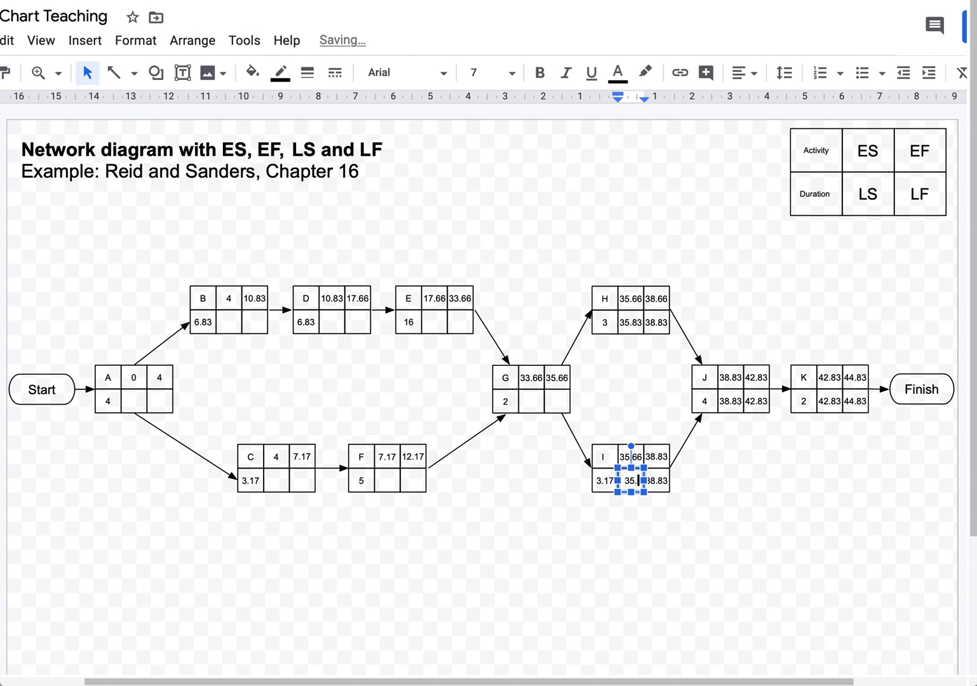
pyautogui.write('66')
pyautogui.click(731, 536)
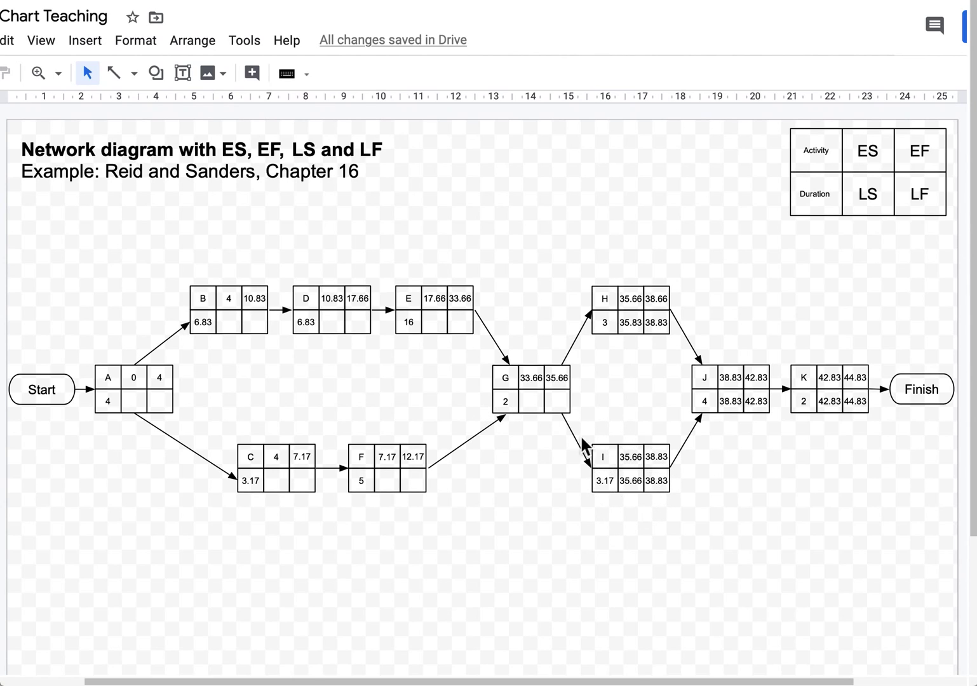
# - Enter 35.66 in node G's late finish cell and 33.66 in its late start cell
pyautogui.click(558, 401)
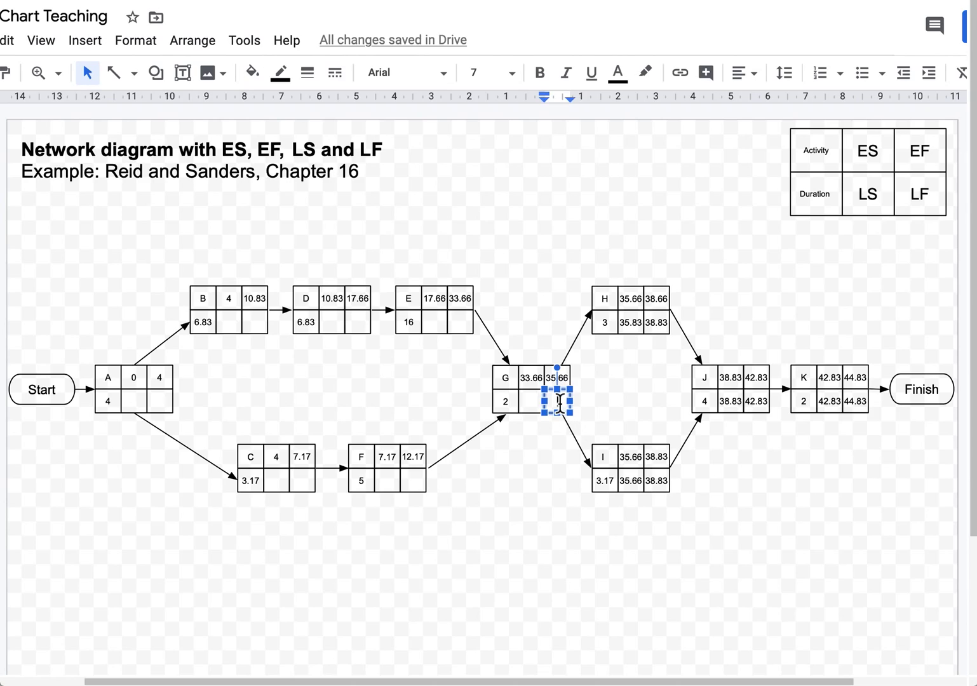
pyautogui.write('35.66')
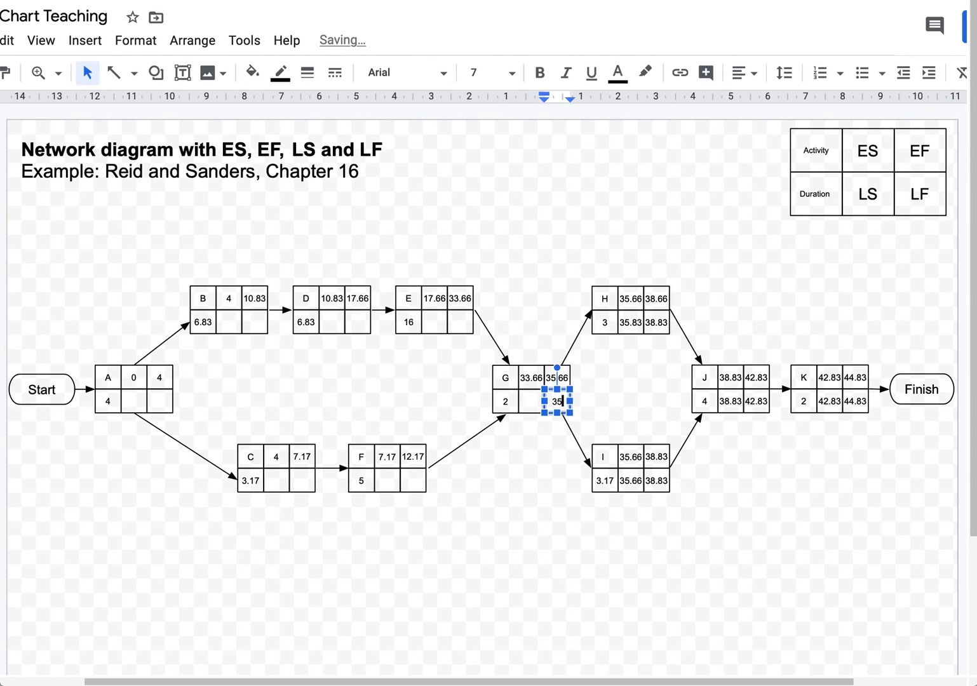
pyautogui.click(536, 474)
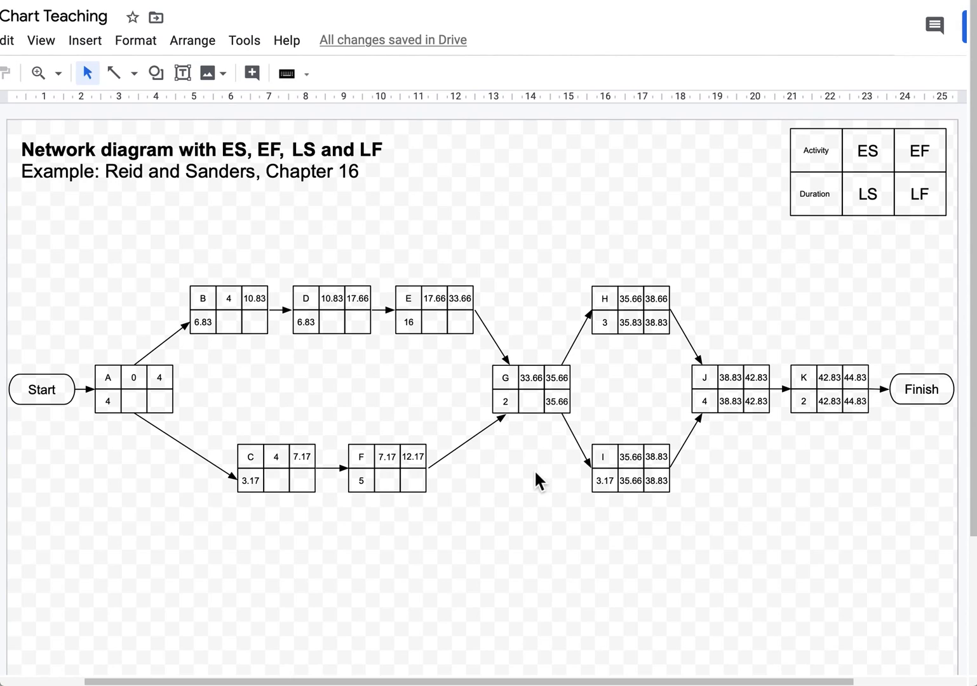
pyautogui.click(534, 401)
pyautogui.write('33.66')
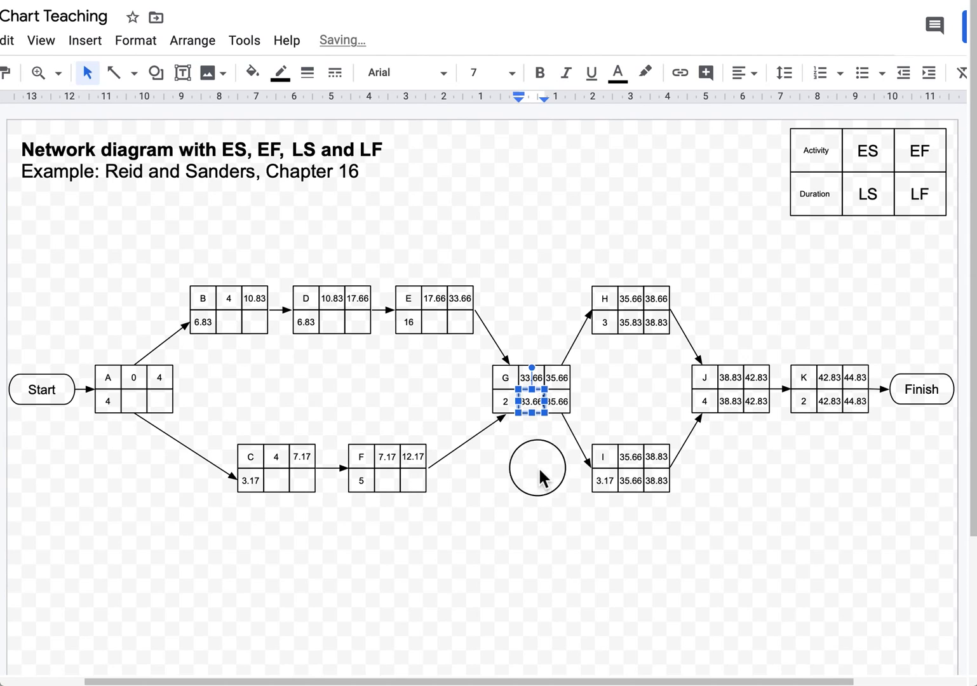
pyautogui.click(539, 467)
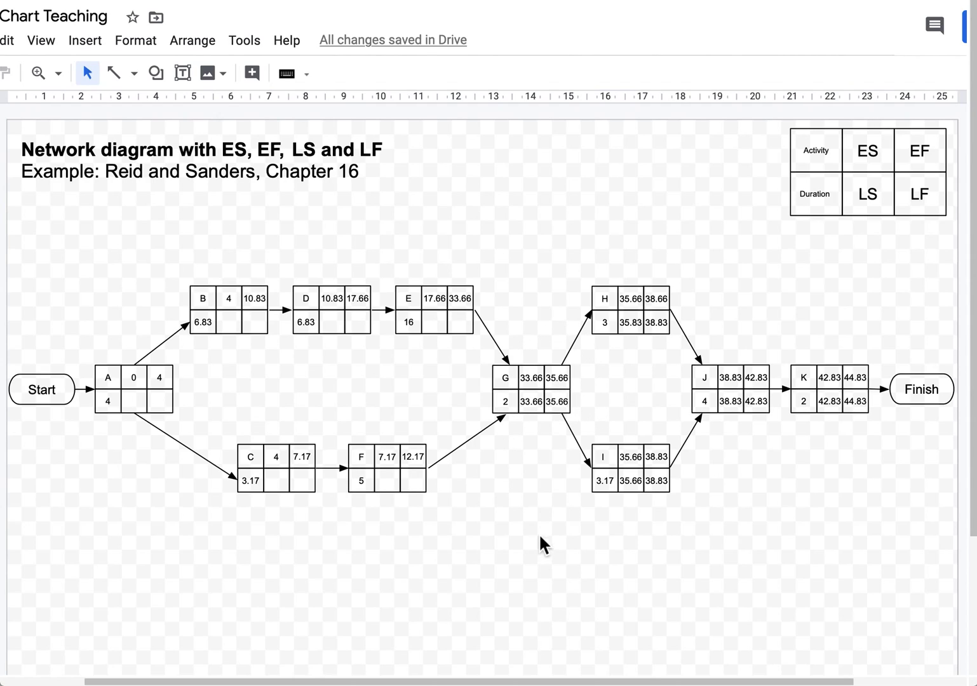
# - Fill node E's late finish with 33.66 and its late start with 17.66
pyautogui.doubleClick(461, 322)
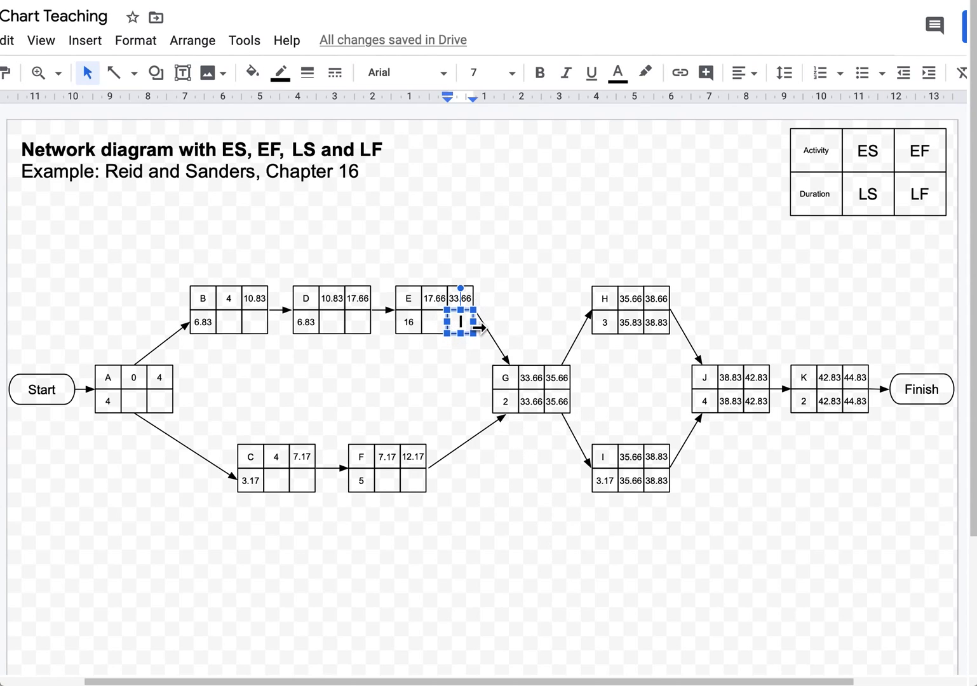
pyautogui.write('33.66')
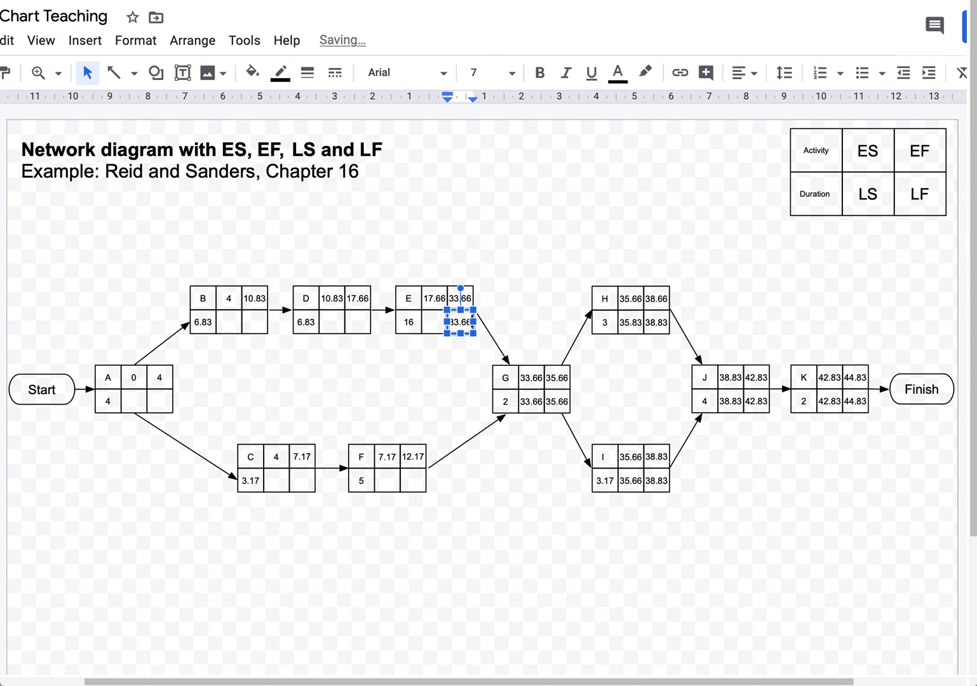
pyautogui.doubleClick(438, 323)
pyautogui.write('17.66')
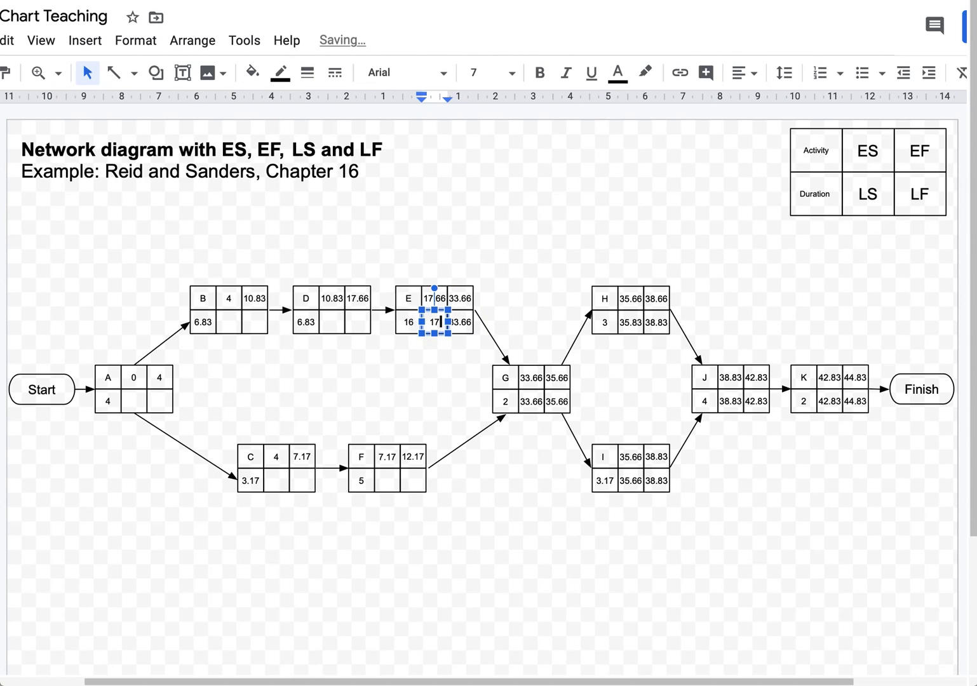
pyautogui.click(435, 362)
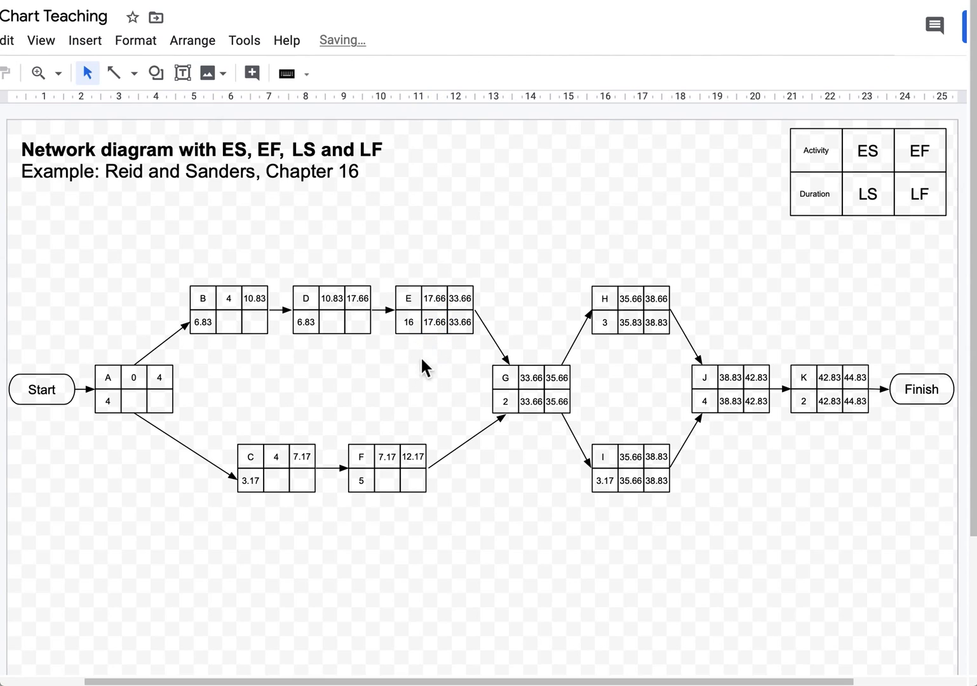
# - Fill node D's late finish with 17.66 and its late start with 10.83
pyautogui.doubleClick(358, 325)
pyautogui.write('17.66')
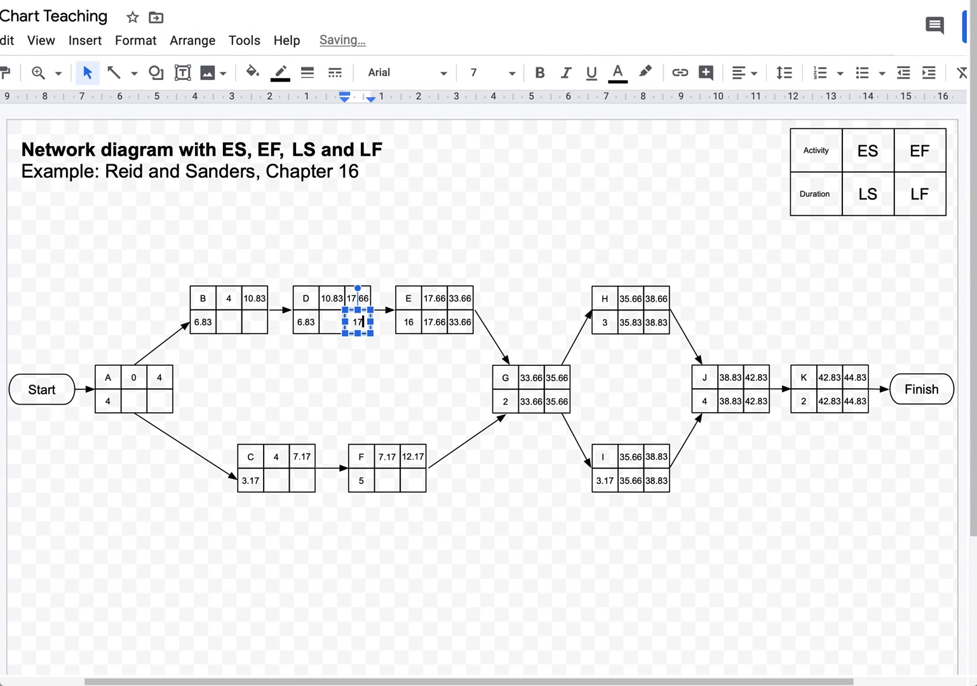
pyautogui.click(347, 363)
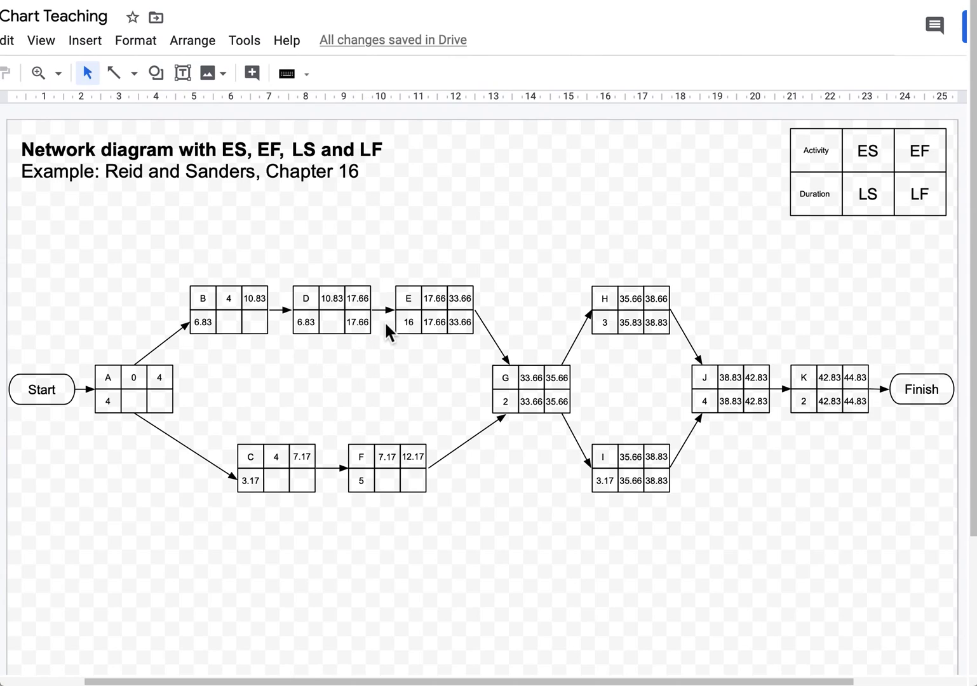
pyautogui.click(341, 326)
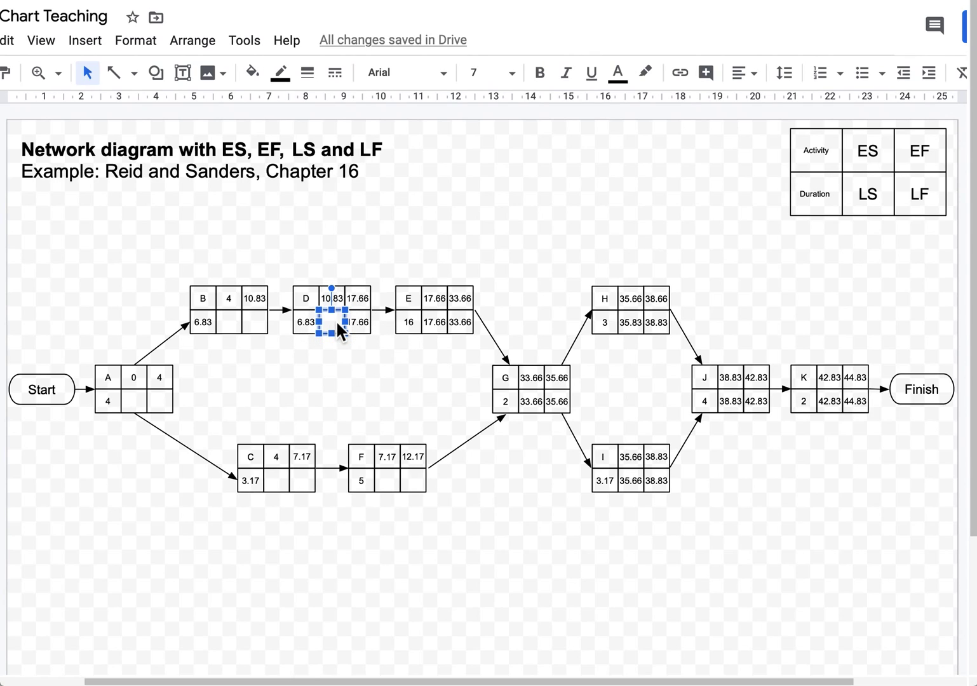
pyautogui.click(333, 323)
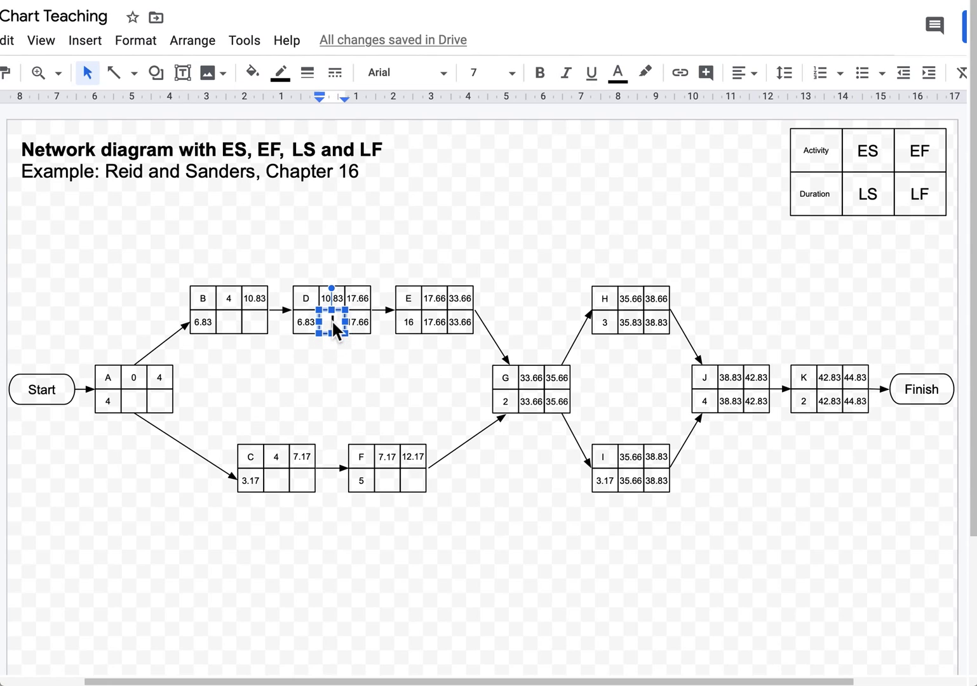
pyautogui.write('10.83')
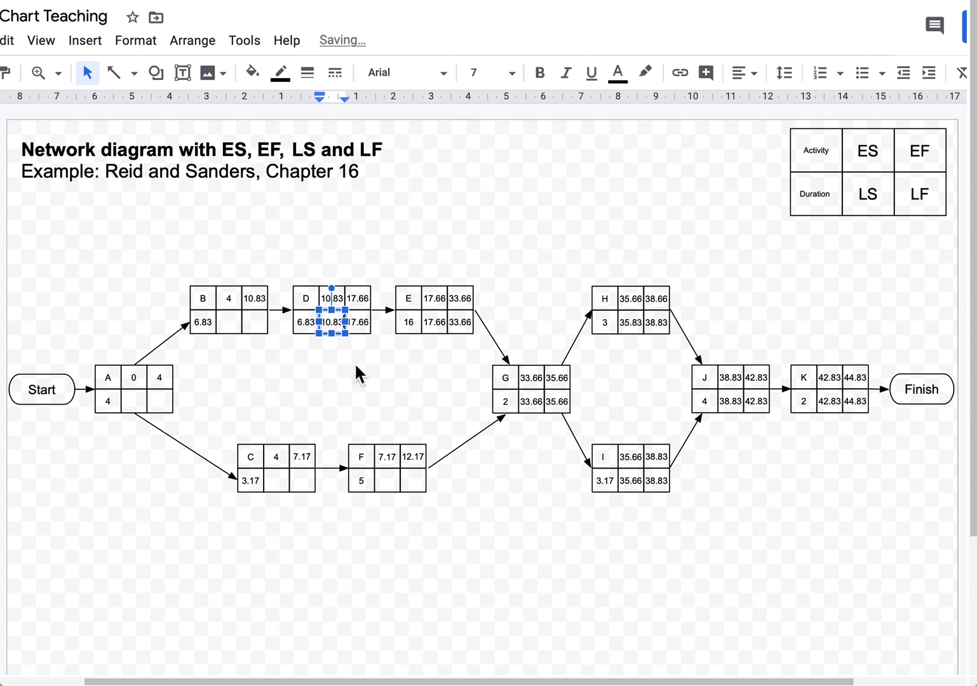
pyautogui.click(357, 367)
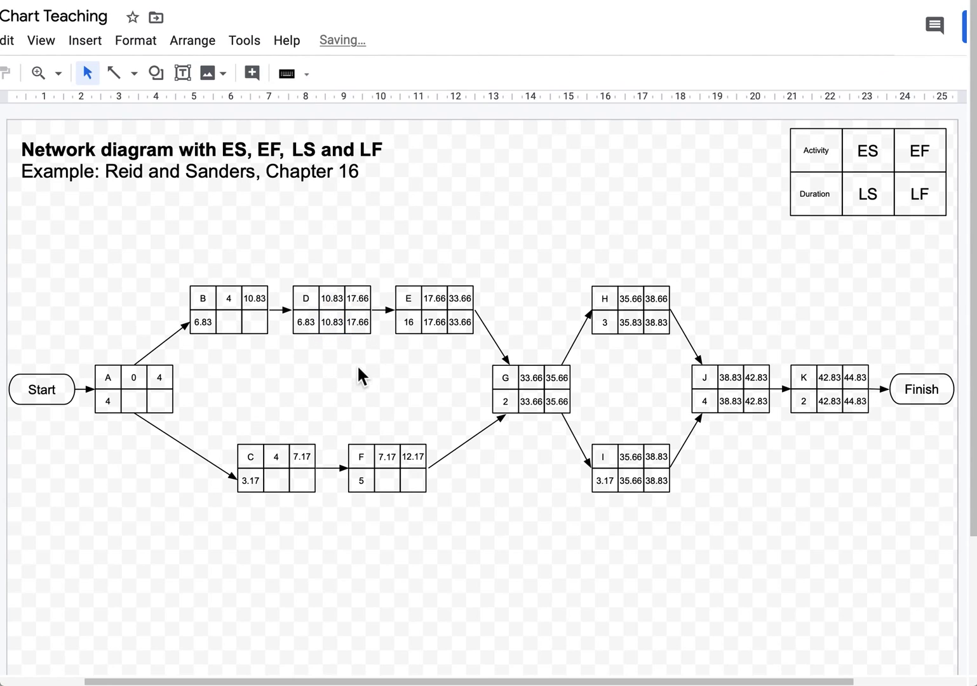
# - Set node B's late start to 4
pyautogui.doubleClick(259, 323)
pyautogui.write('10.83')
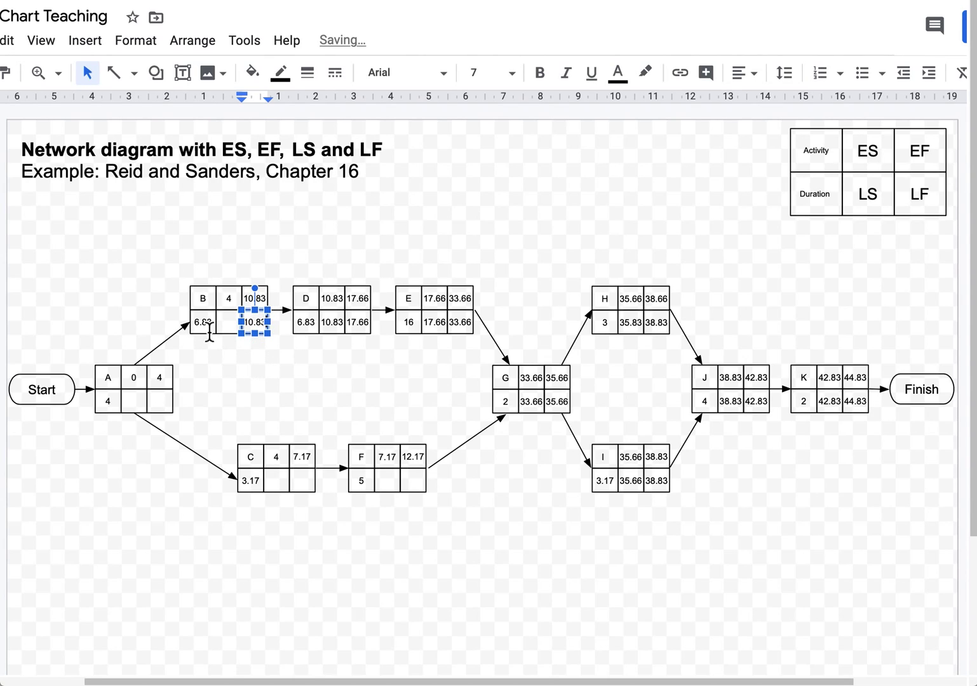
pyautogui.doubleClick(229, 322)
pyautogui.write('4')
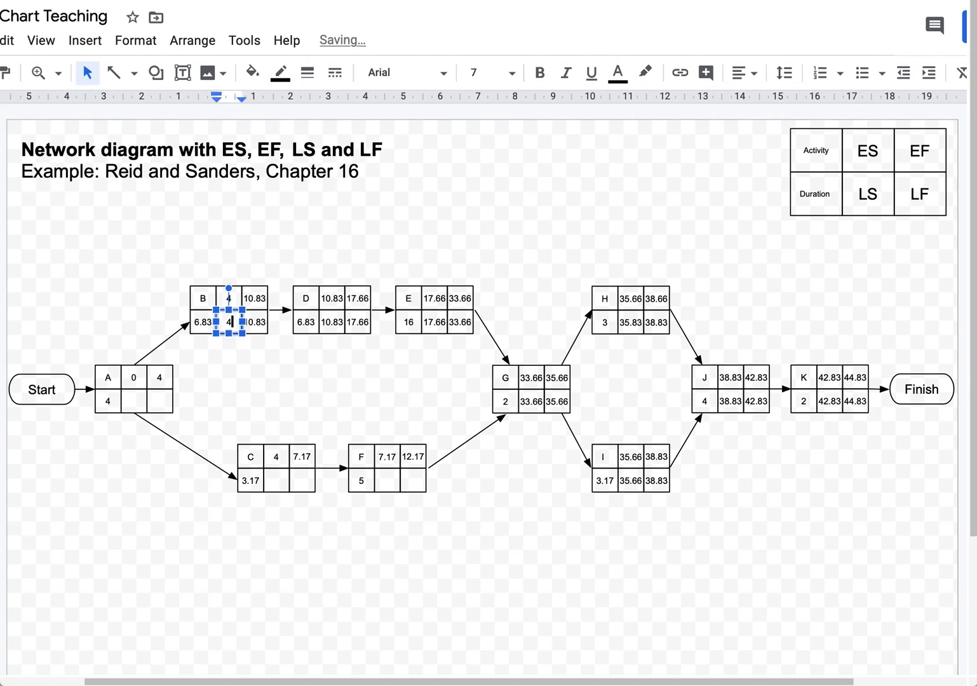
pyautogui.click(234, 351)
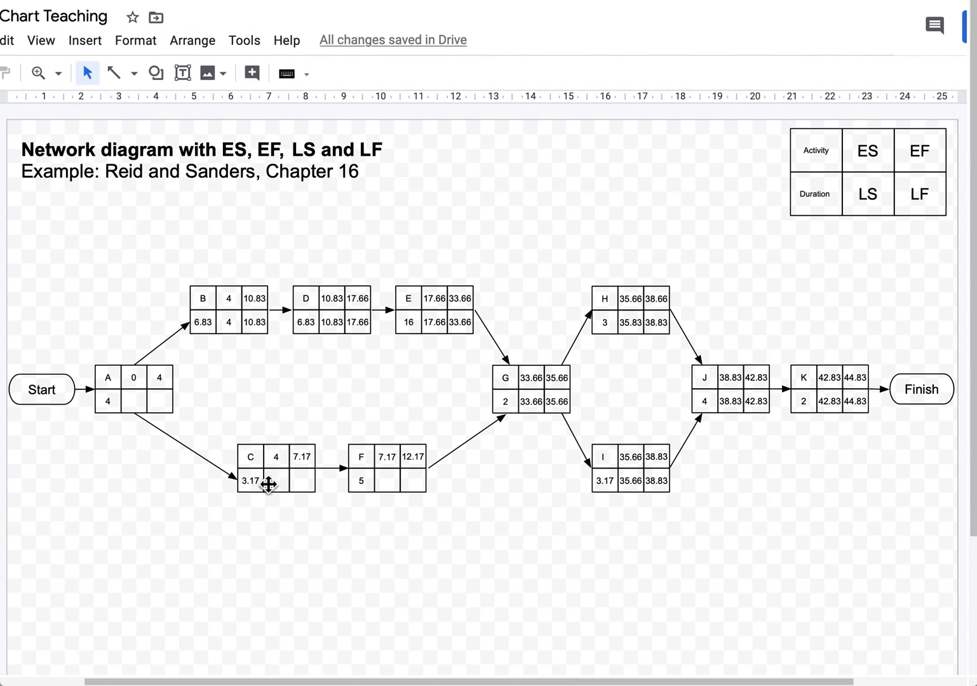
# - Fill node F's late finish with 33.66 and its late start with 28.66
pyautogui.click(418, 488)
pyautogui.click(417, 488)
pyautogui.write('33.')
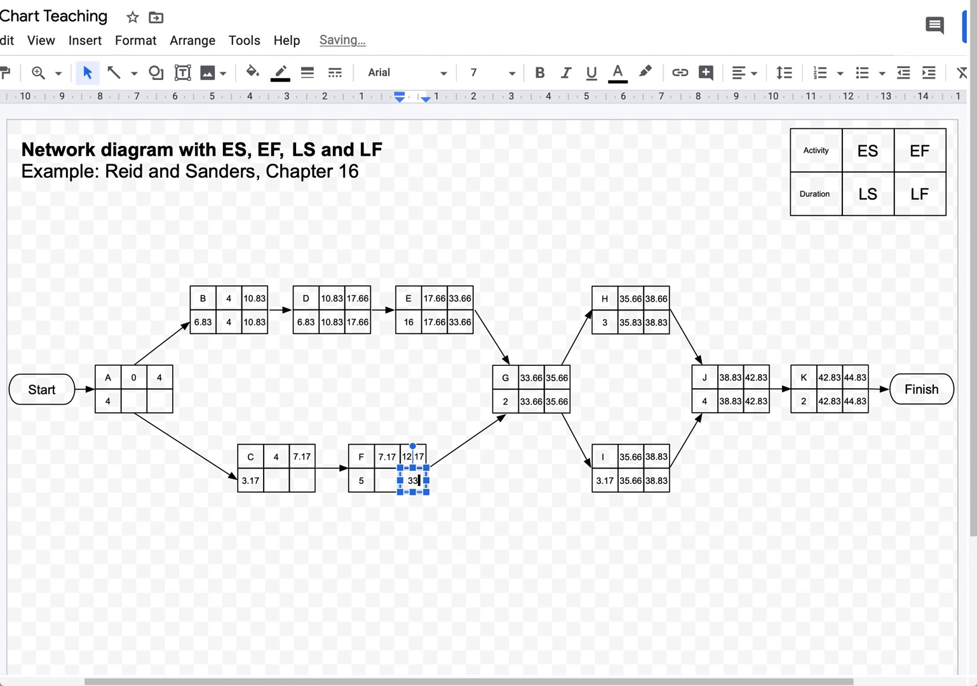
pyautogui.write('66')
pyautogui.click(417, 527)
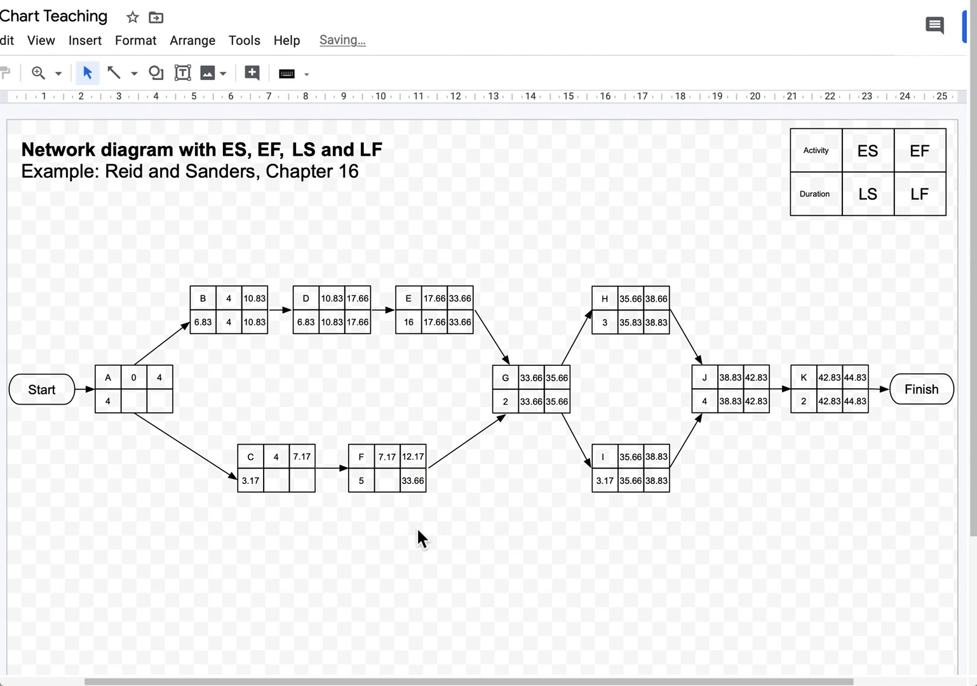
pyautogui.click(387, 478)
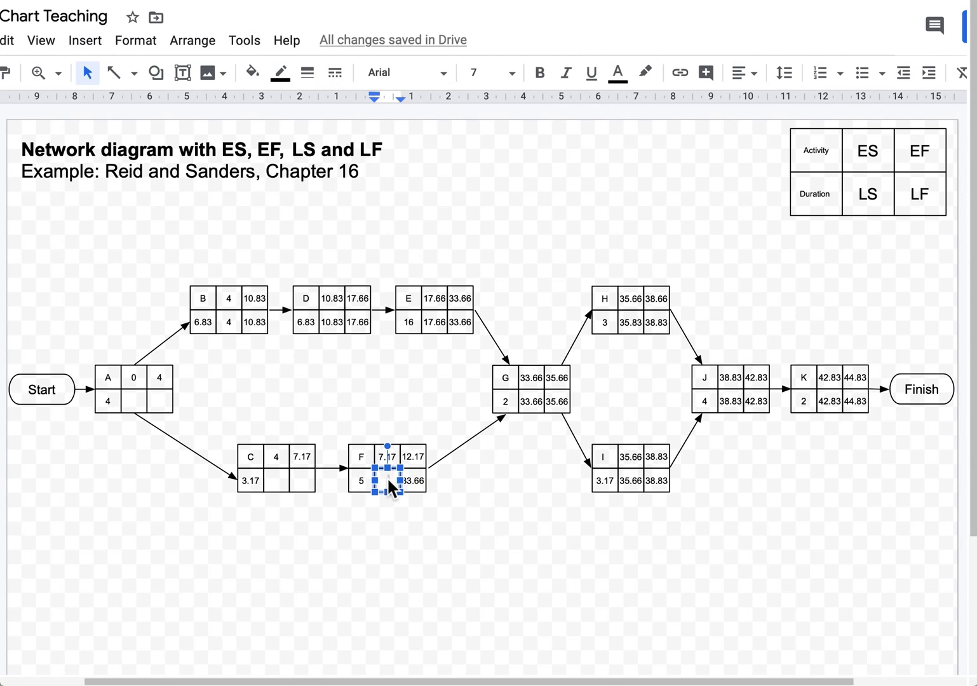
pyautogui.write('28.66')
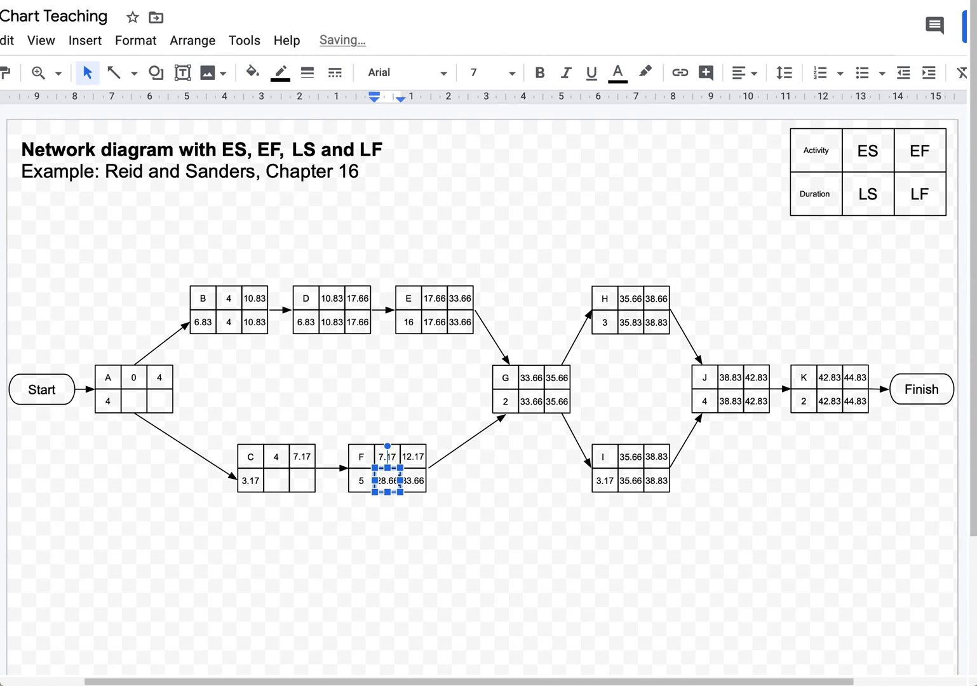
pyautogui.click(403, 528)
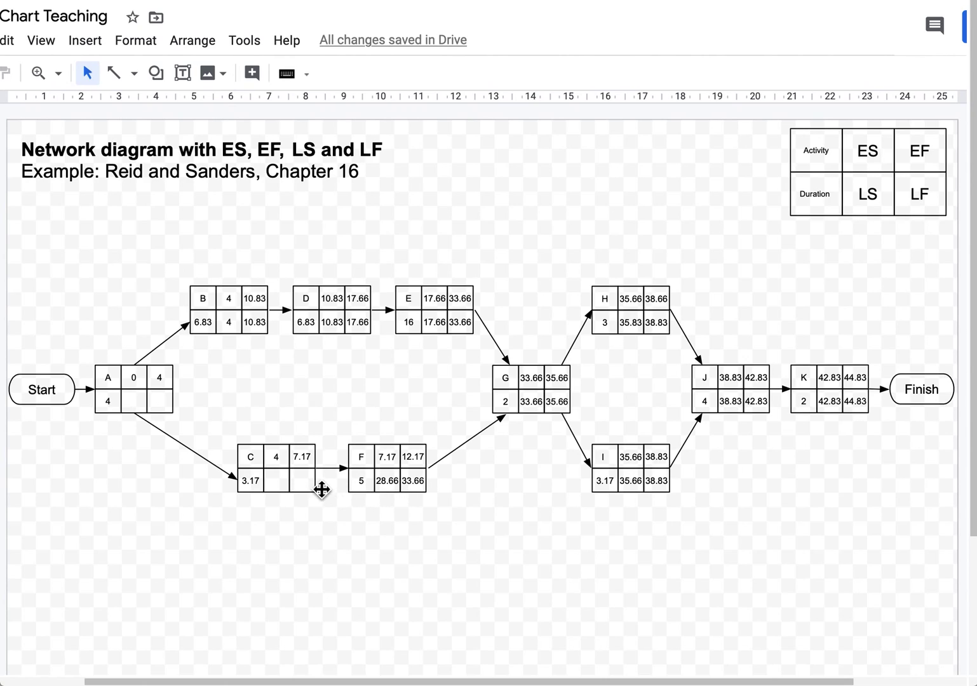
# - Fill node C's late finish with 28.66 and its late start with 25.49
pyautogui.click(306, 476)
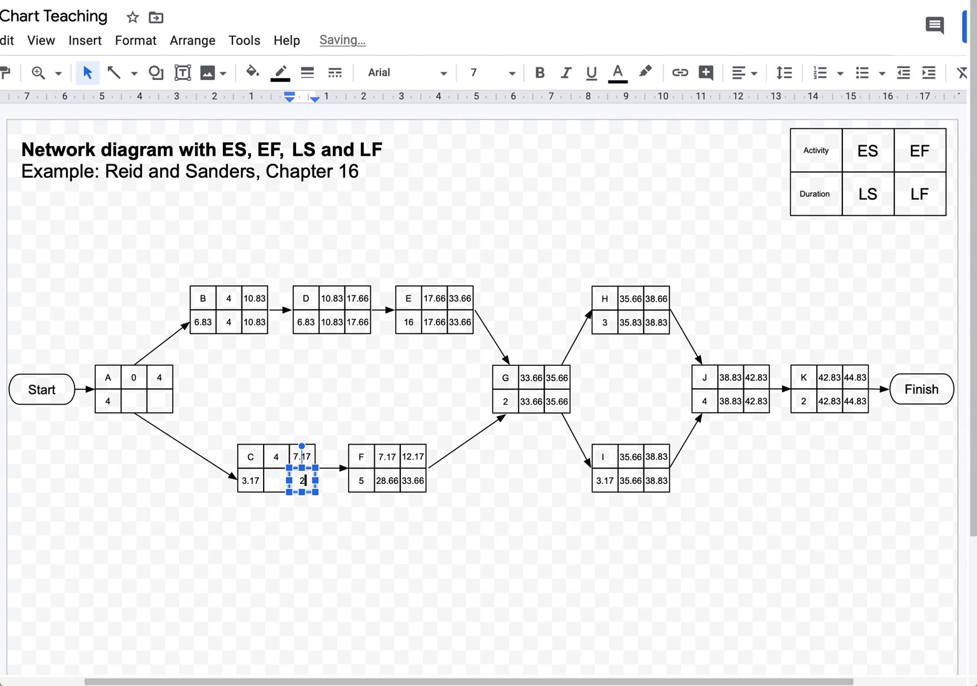
pyautogui.write('28.66')
pyautogui.click(275, 481)
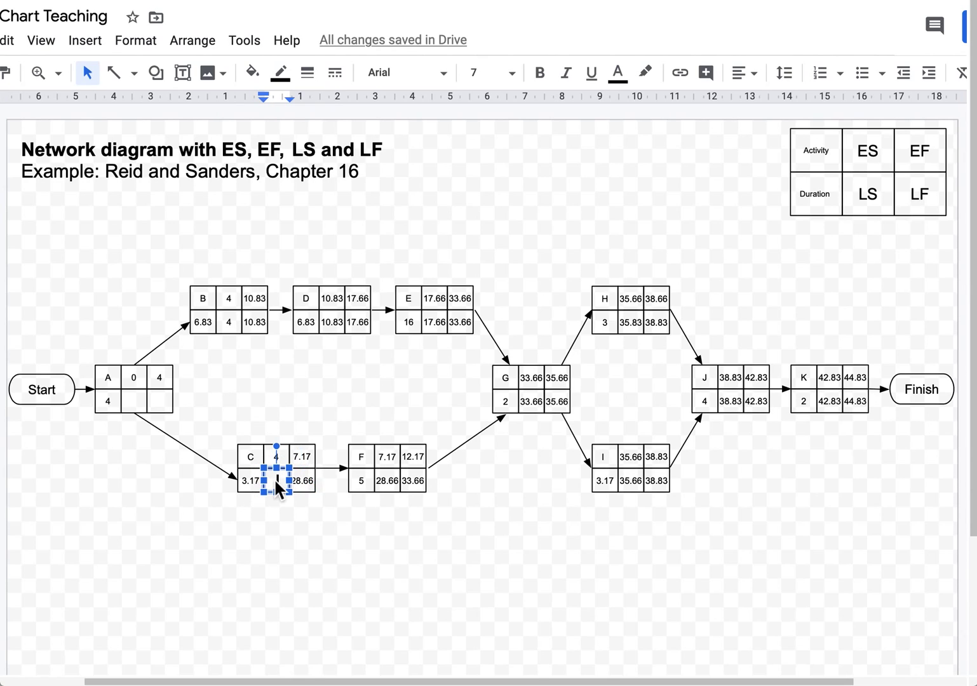
pyautogui.write('25')
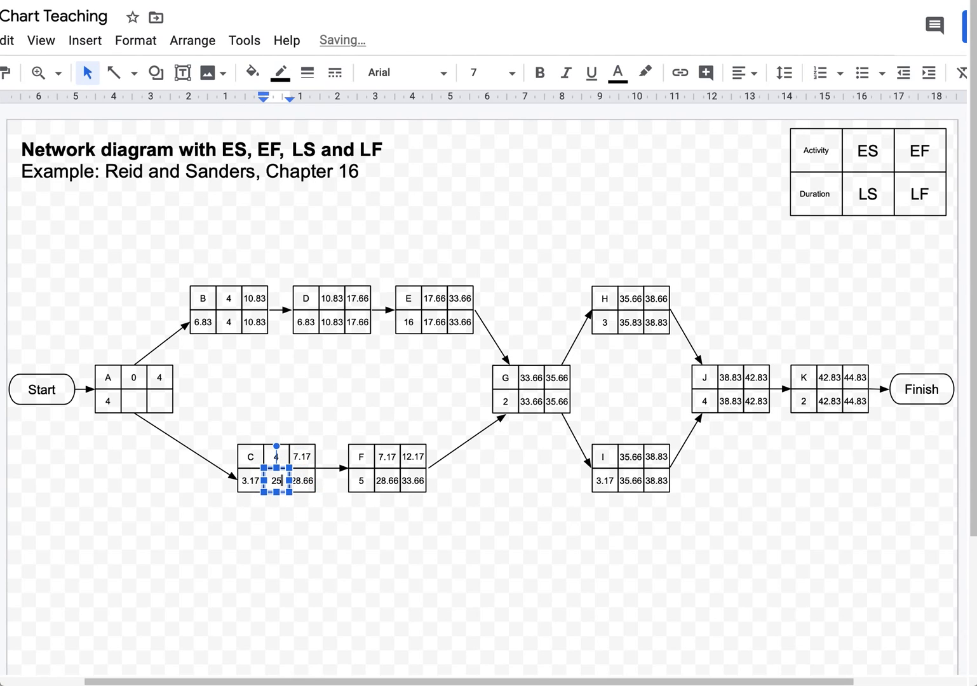
pyautogui.write('.49')
pyautogui.click(282, 545)
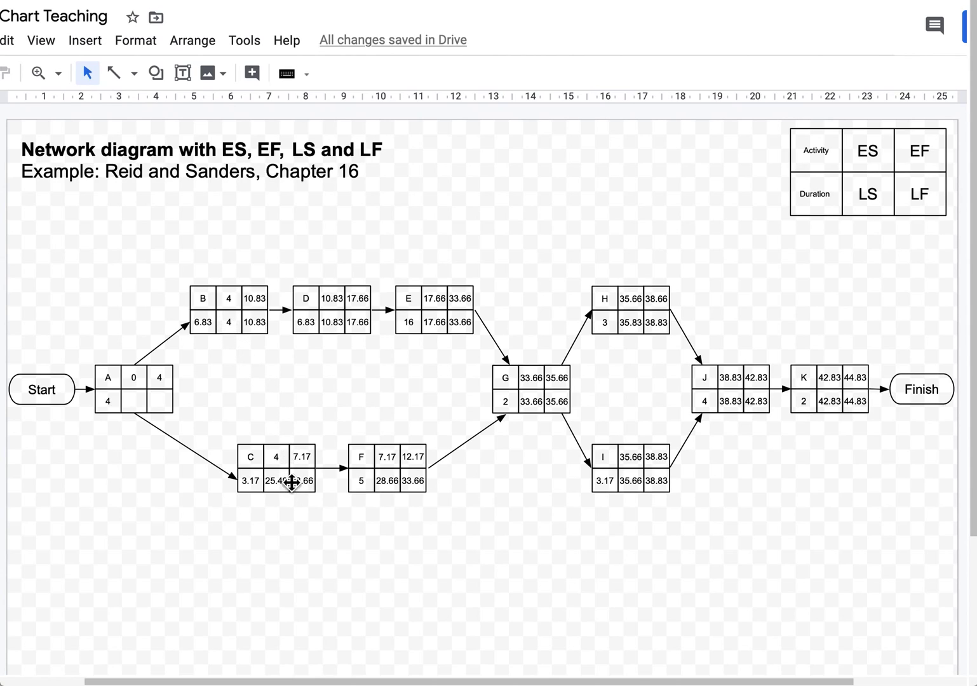
# - Enter 4 in node A's empty late finish cell
pyautogui.click(160, 402)
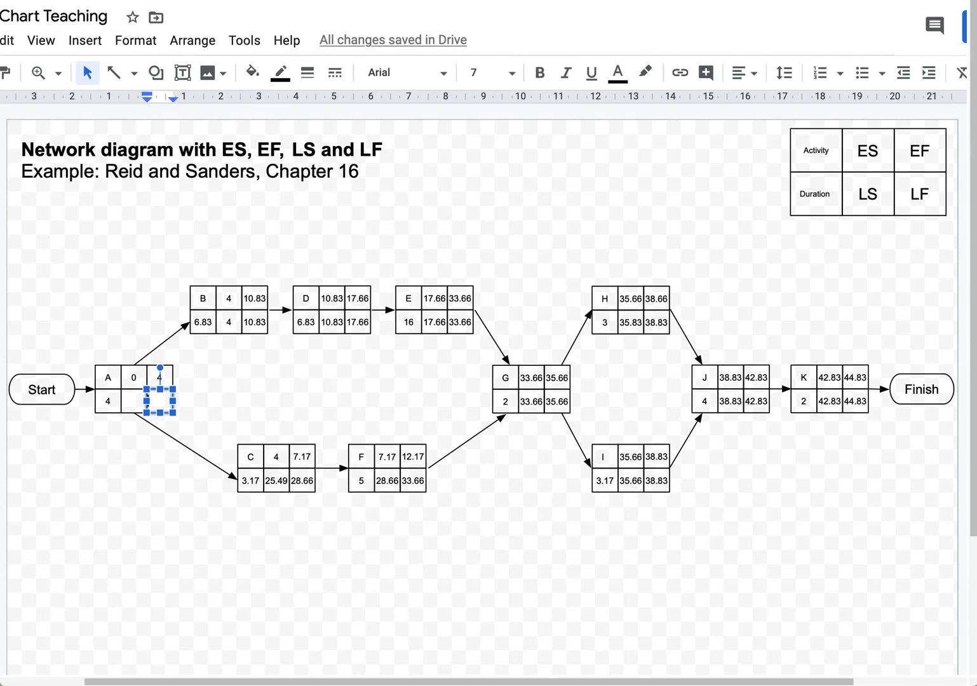
pyautogui.press('Return')
pyautogui.write('4')
pyautogui.click(233, 401)
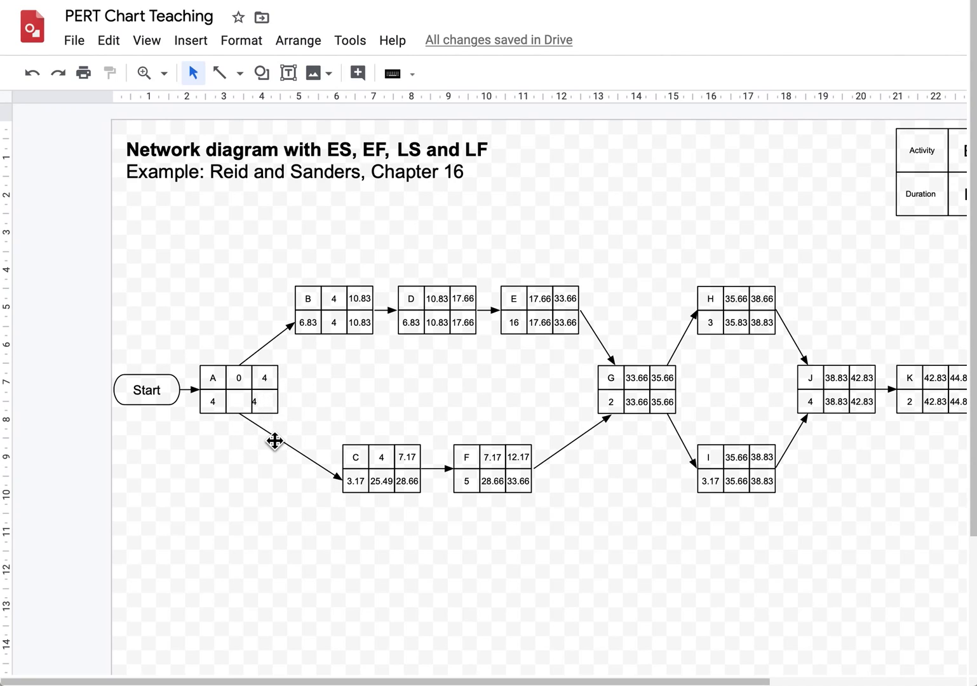
# - Center-align the 4 in node A's late finish cell
pyautogui.click(268, 407)
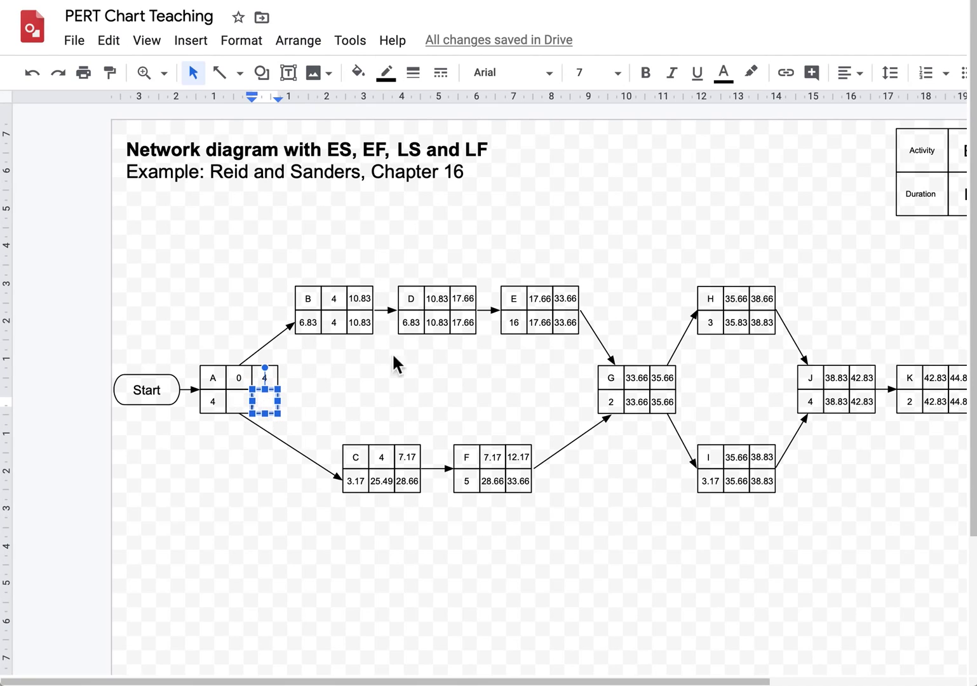
pyautogui.click(864, 82)
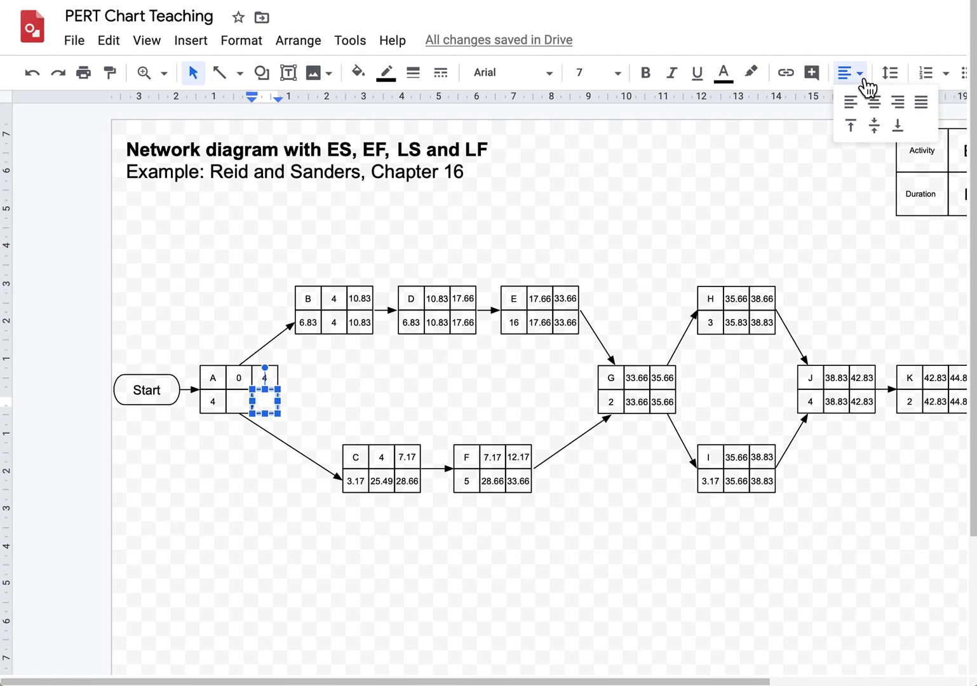
pyautogui.click(878, 103)
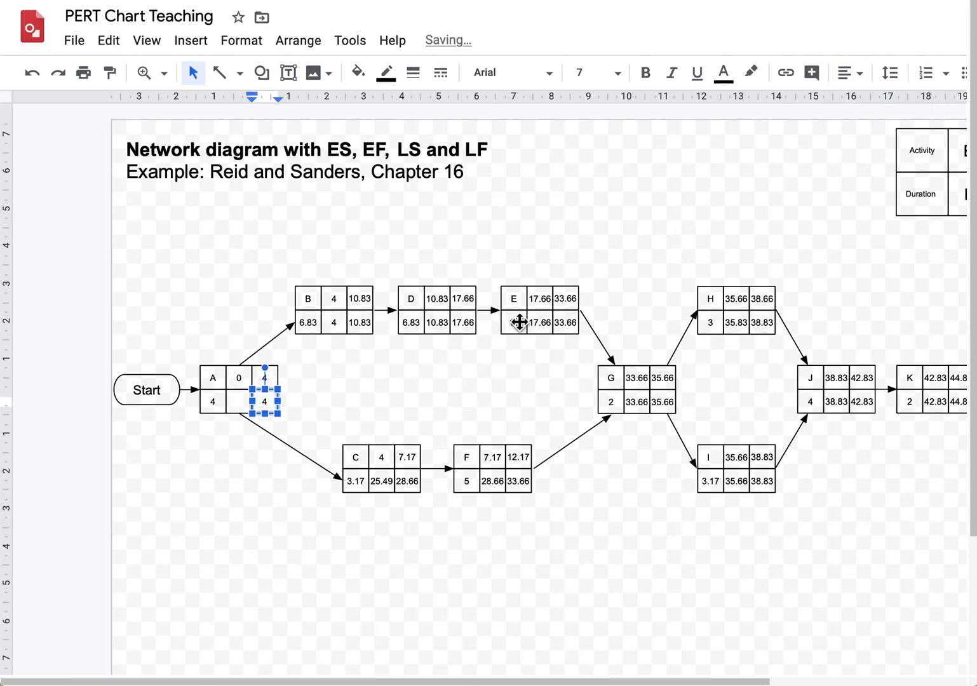
pyautogui.click(381, 395)
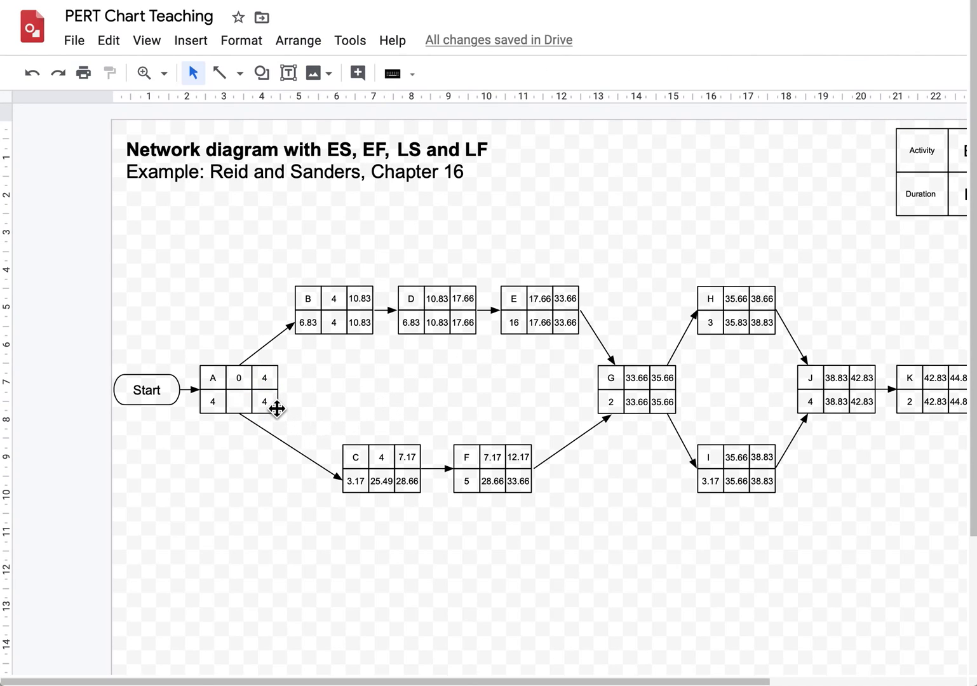
# - Set node A's late start to 0
pyautogui.doubleClick(239, 405)
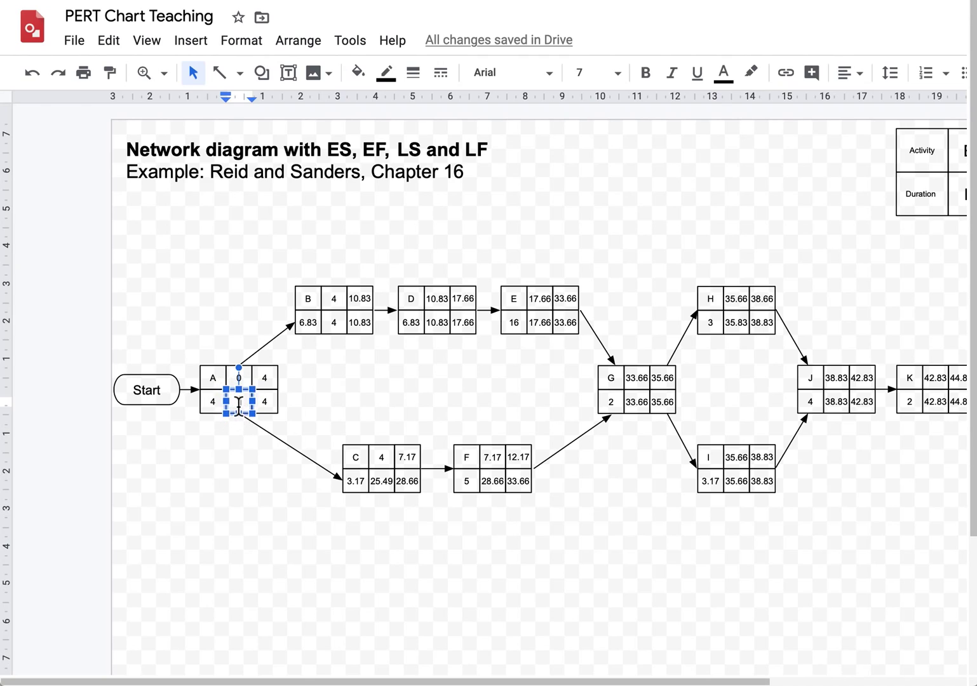
pyautogui.write('0')
pyautogui.click(225, 484)
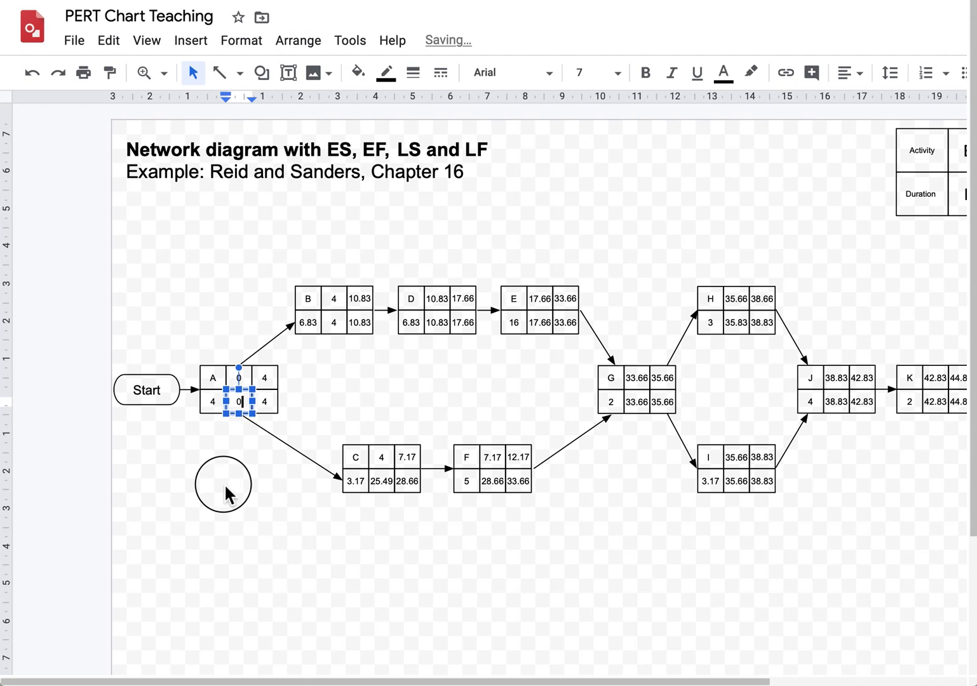
pyautogui.hscroll(2, 224, 483)
pyautogui.hscroll(2, 225, 484)
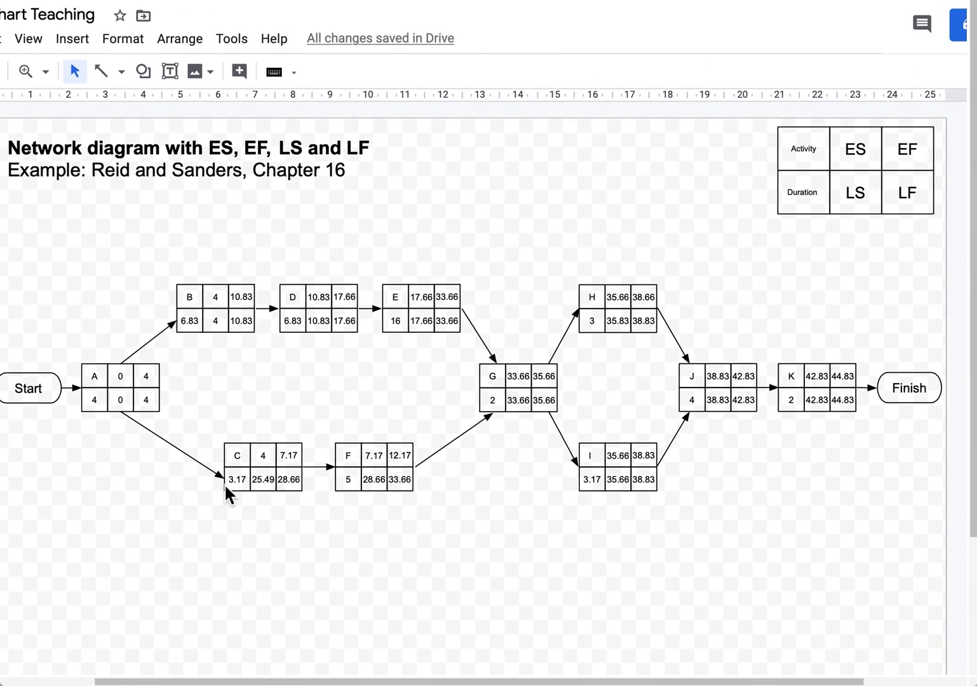
pyautogui.hscroll(-1, 224, 483)
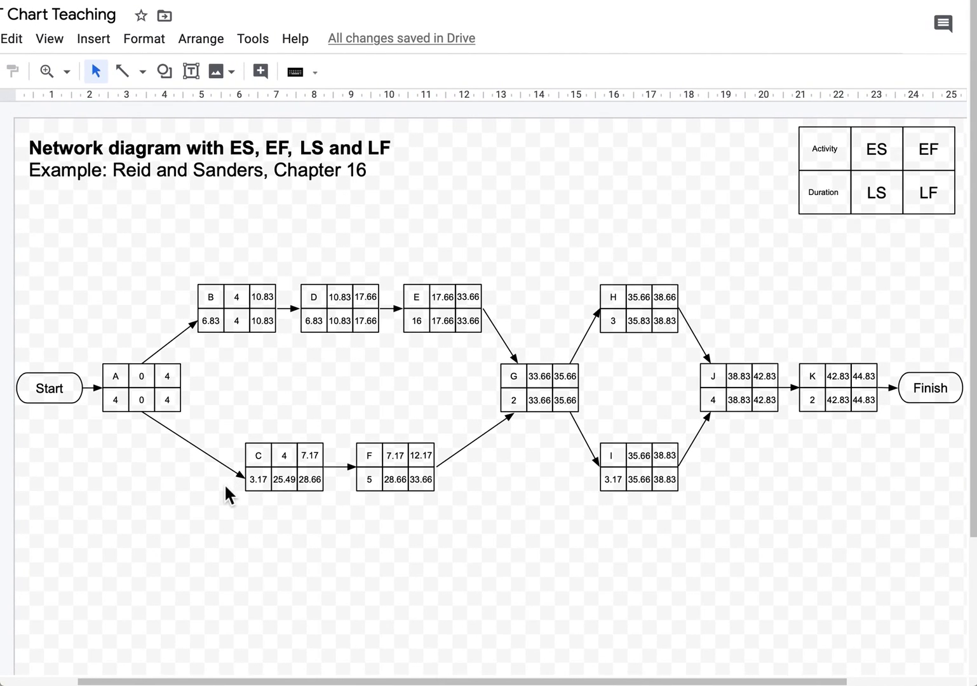